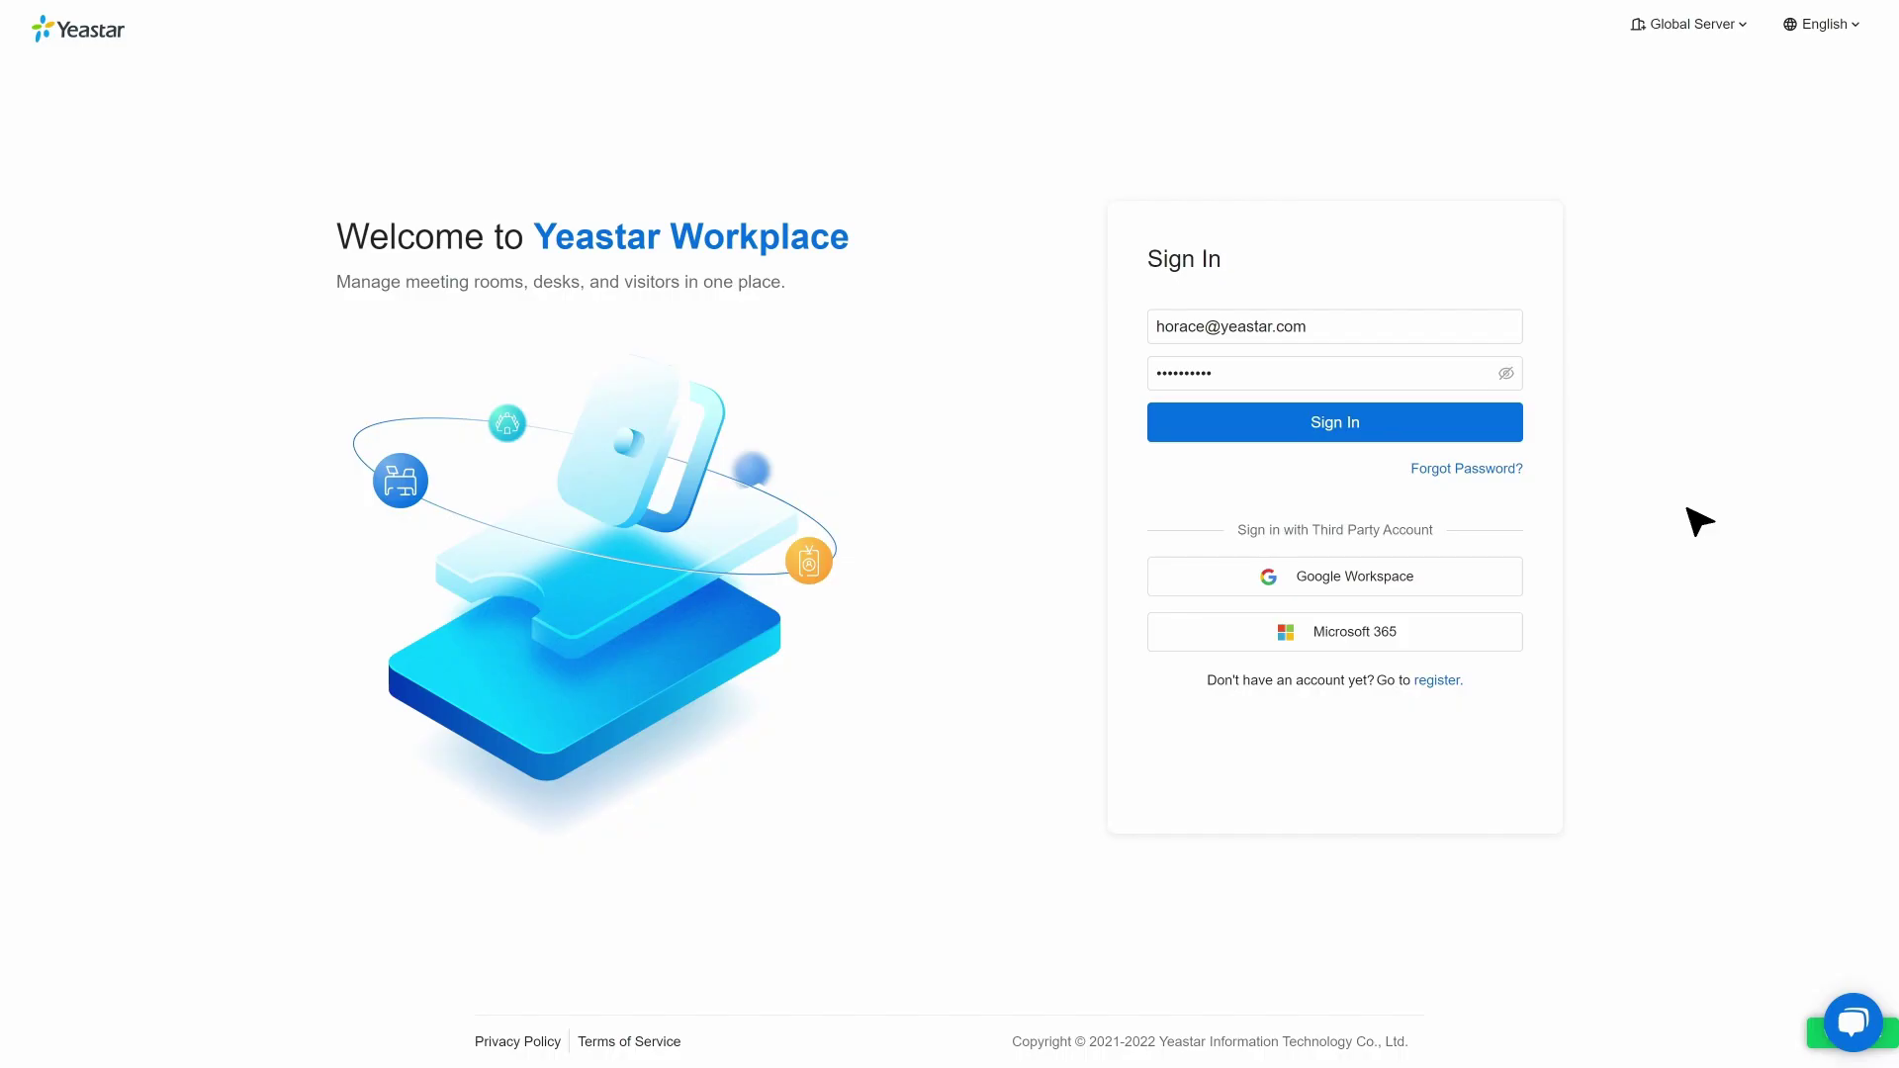
Sign in and enter the Management Portal after re-confirming the account password.
left_click(1481, 430)
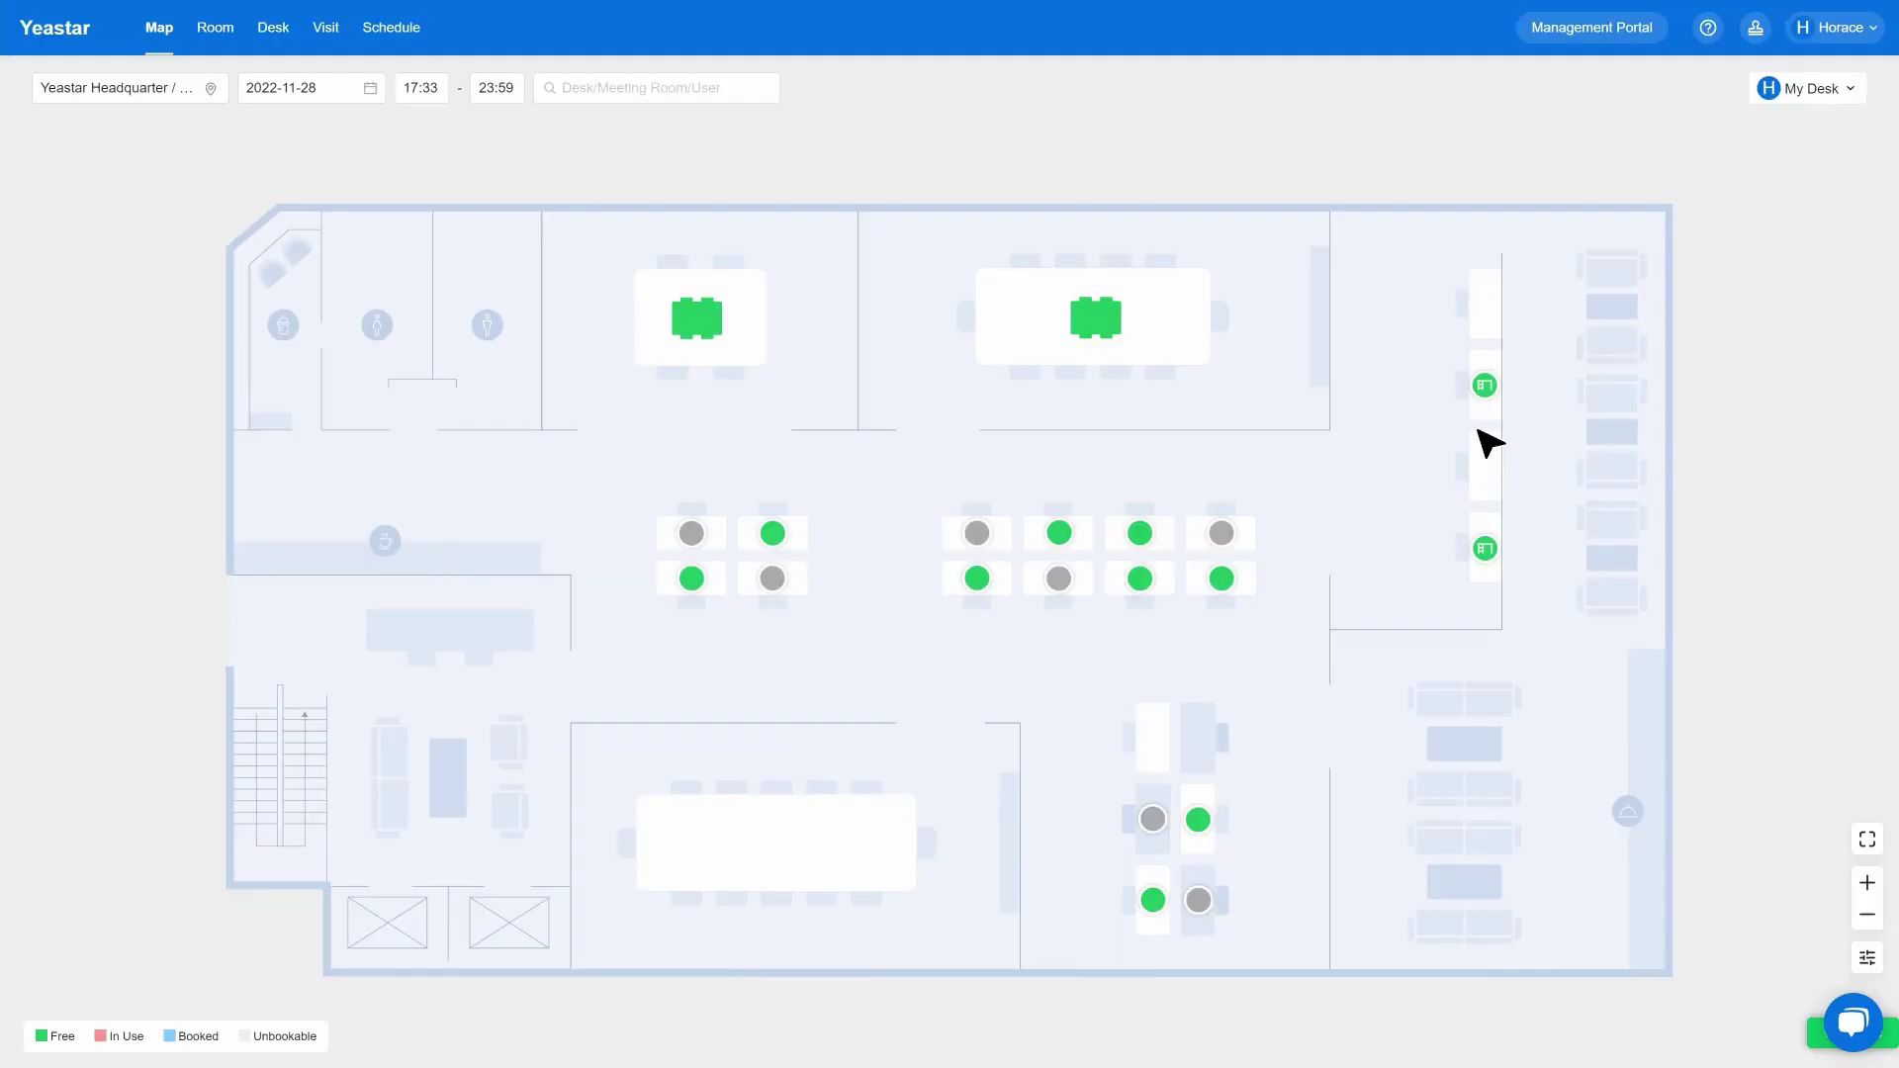
left_click(1605, 34)
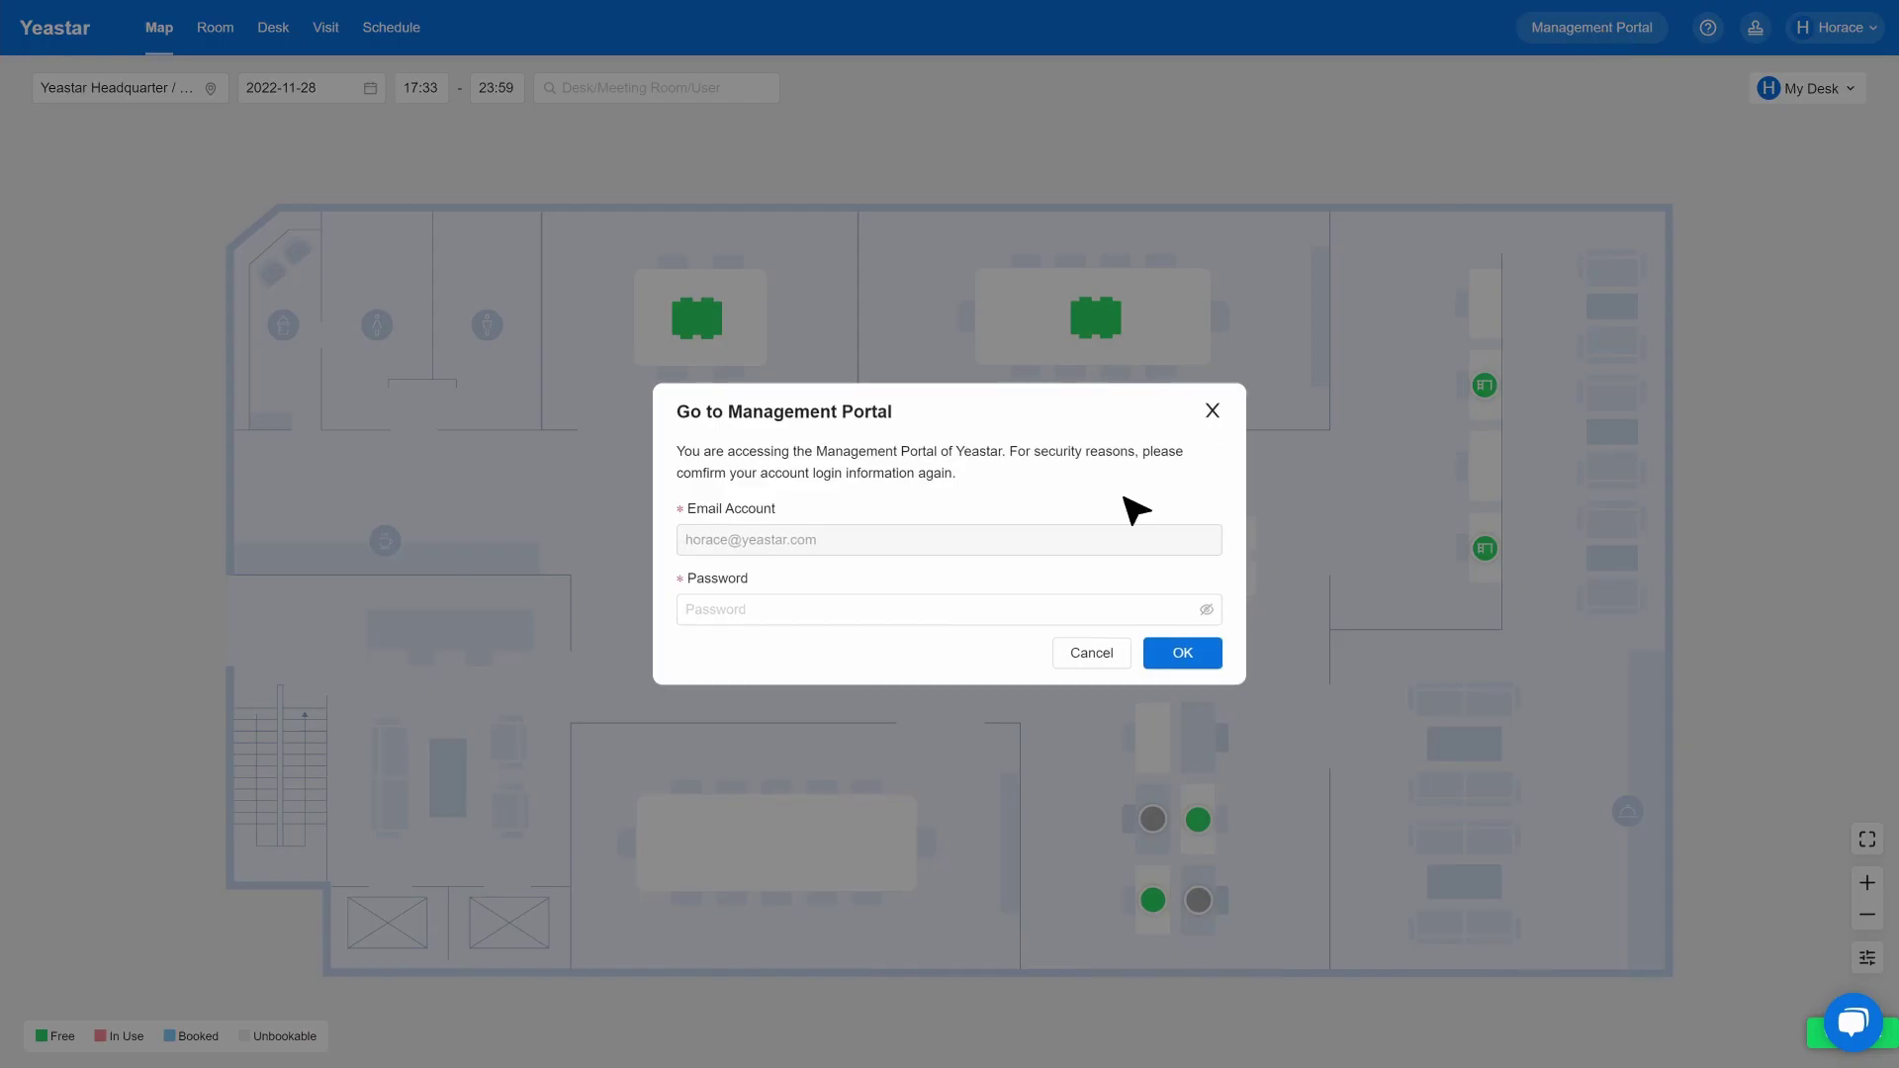
left_click(1038, 610)
type("********")
left_click(1181, 653)
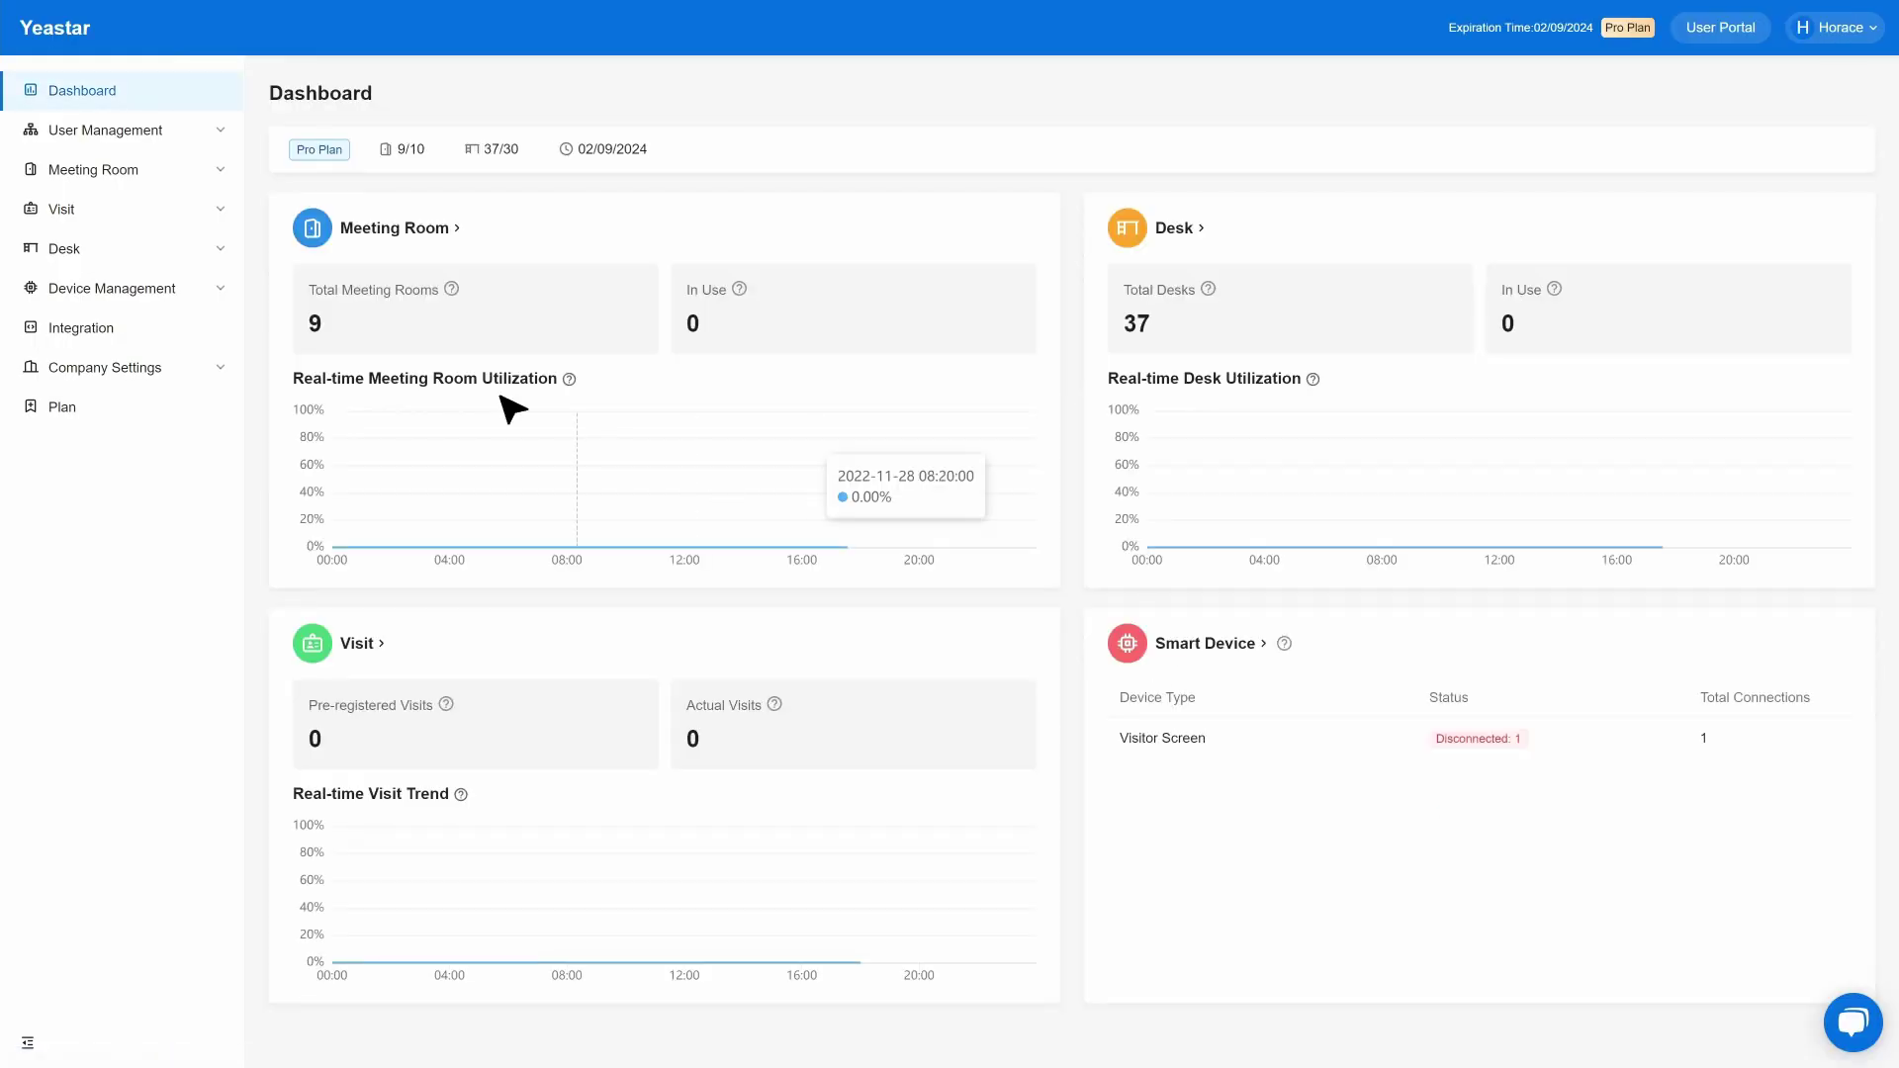
Go to Integration and start connecting Active Directory (AD).
left_click(82, 329)
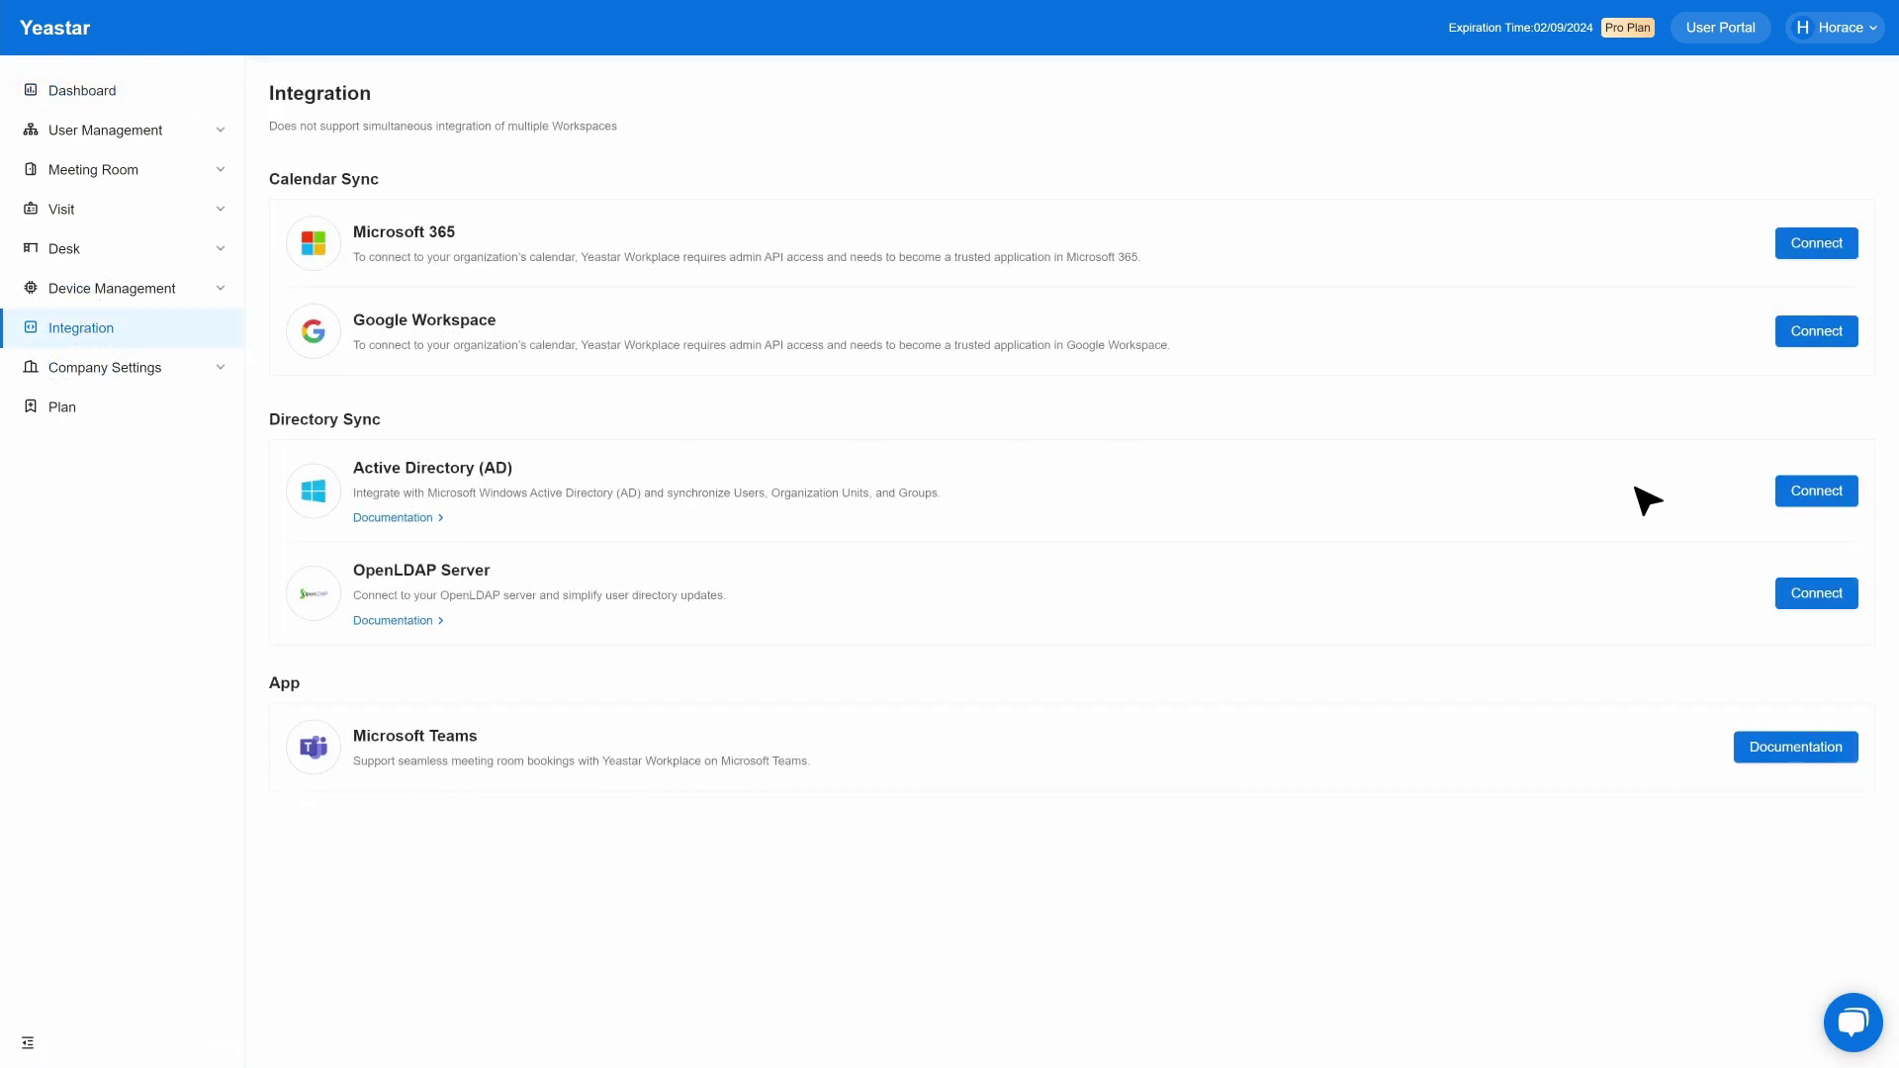
left_click(1829, 505)
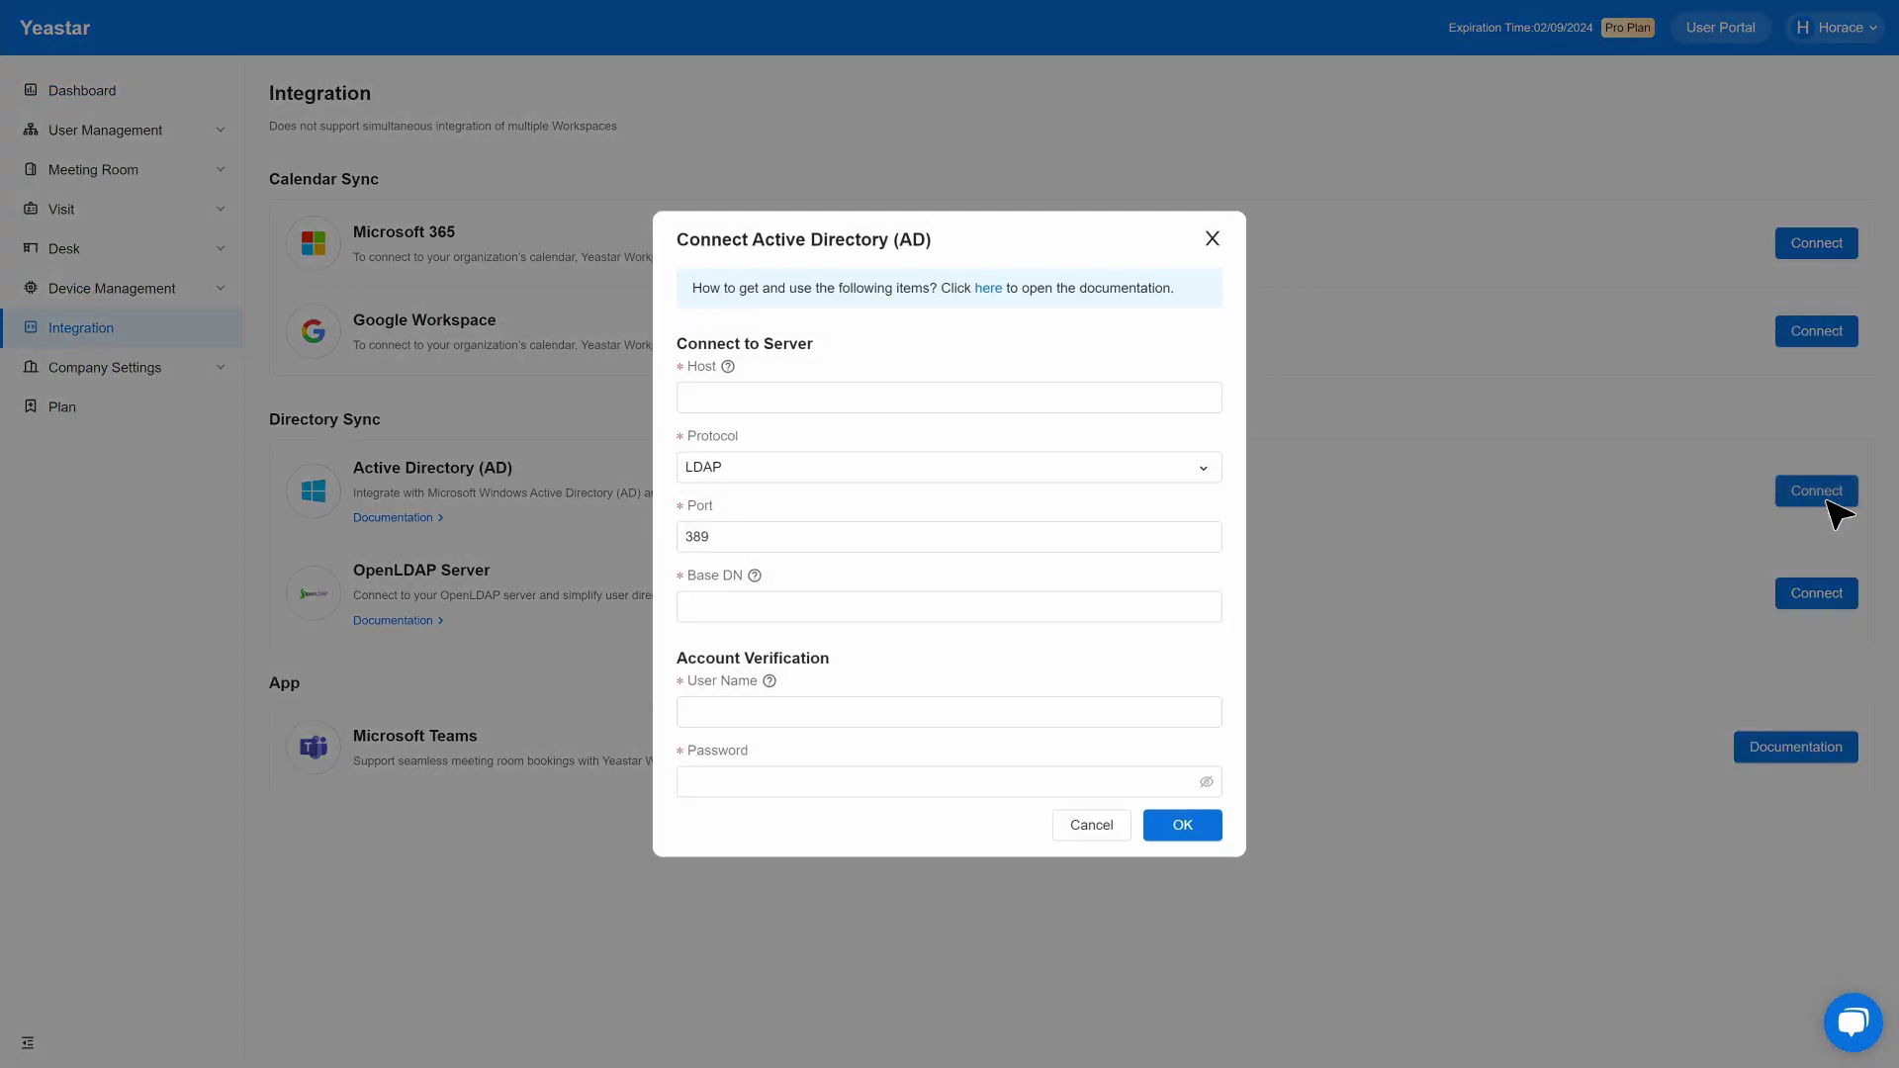
Enter the server host, keep protocol LDAP and replace the default port.
left_click(1060, 394)
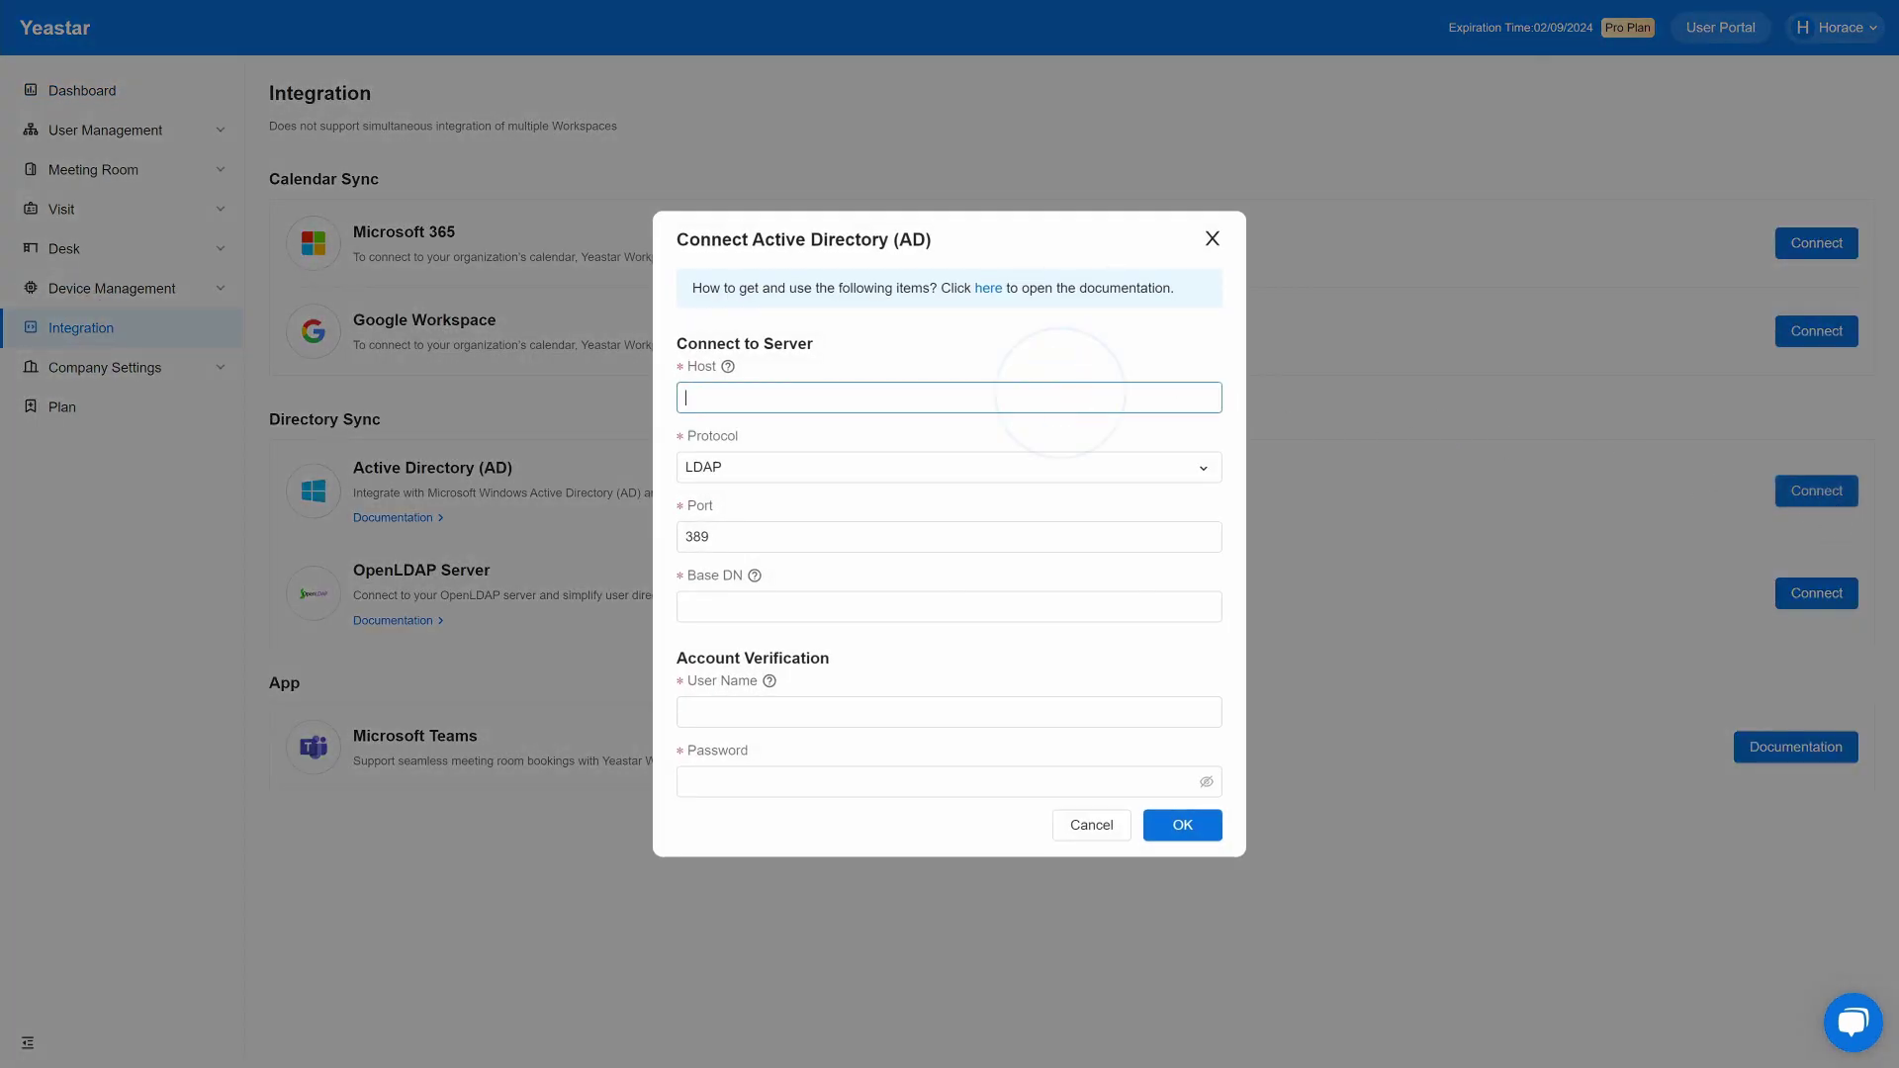
type("11")
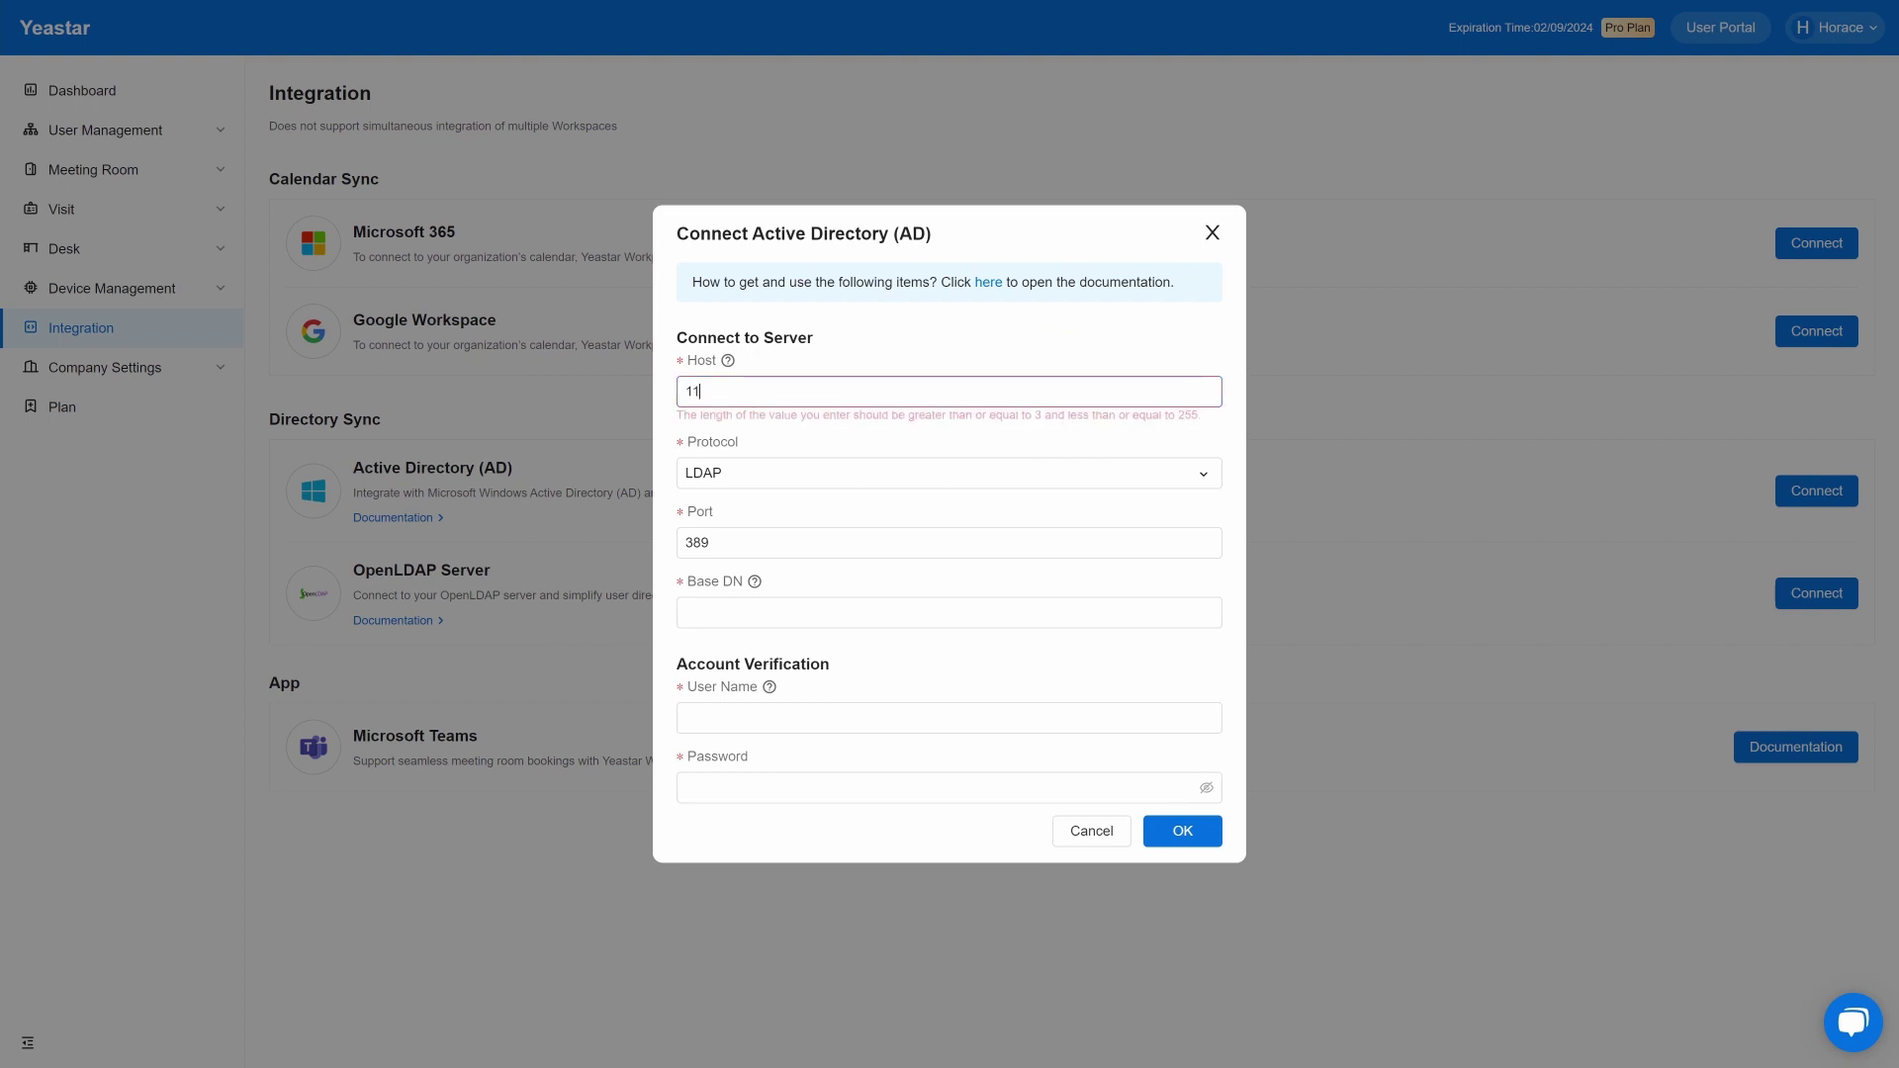
type("2")
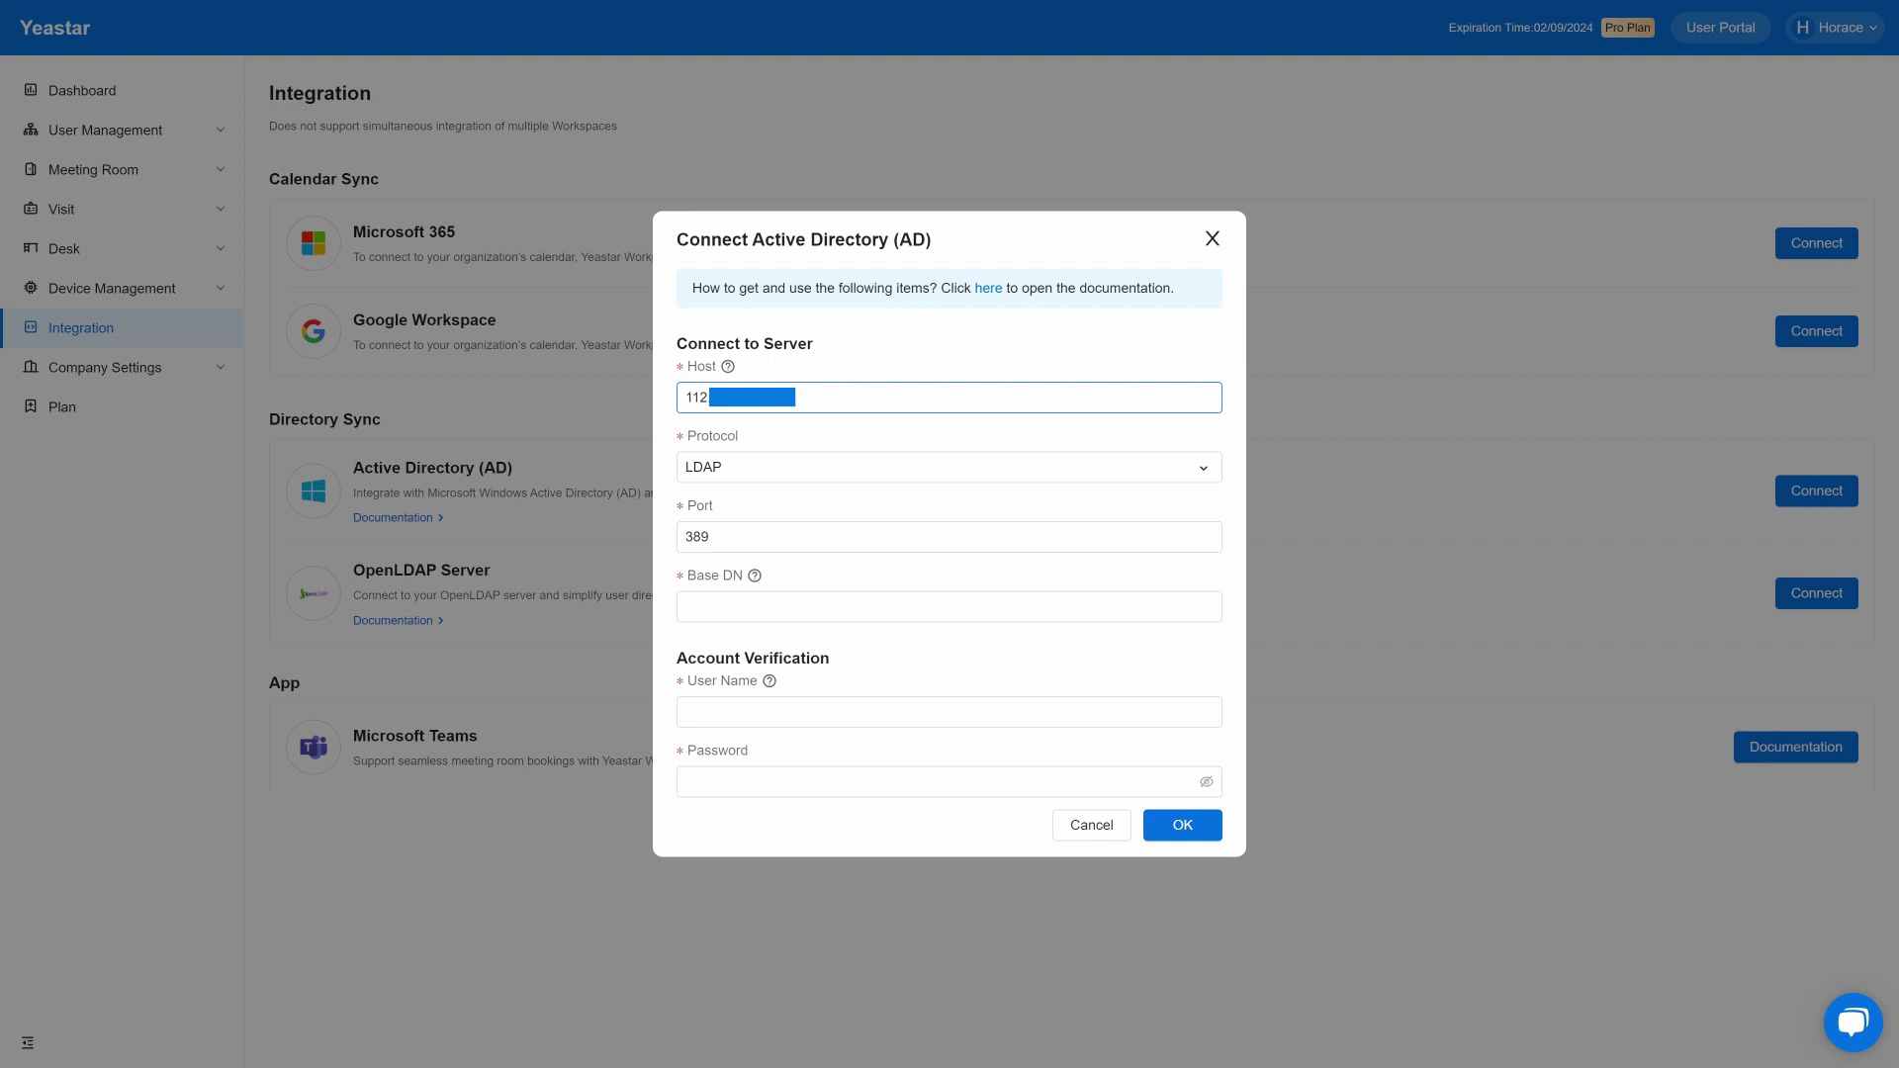
left_click(1201, 473)
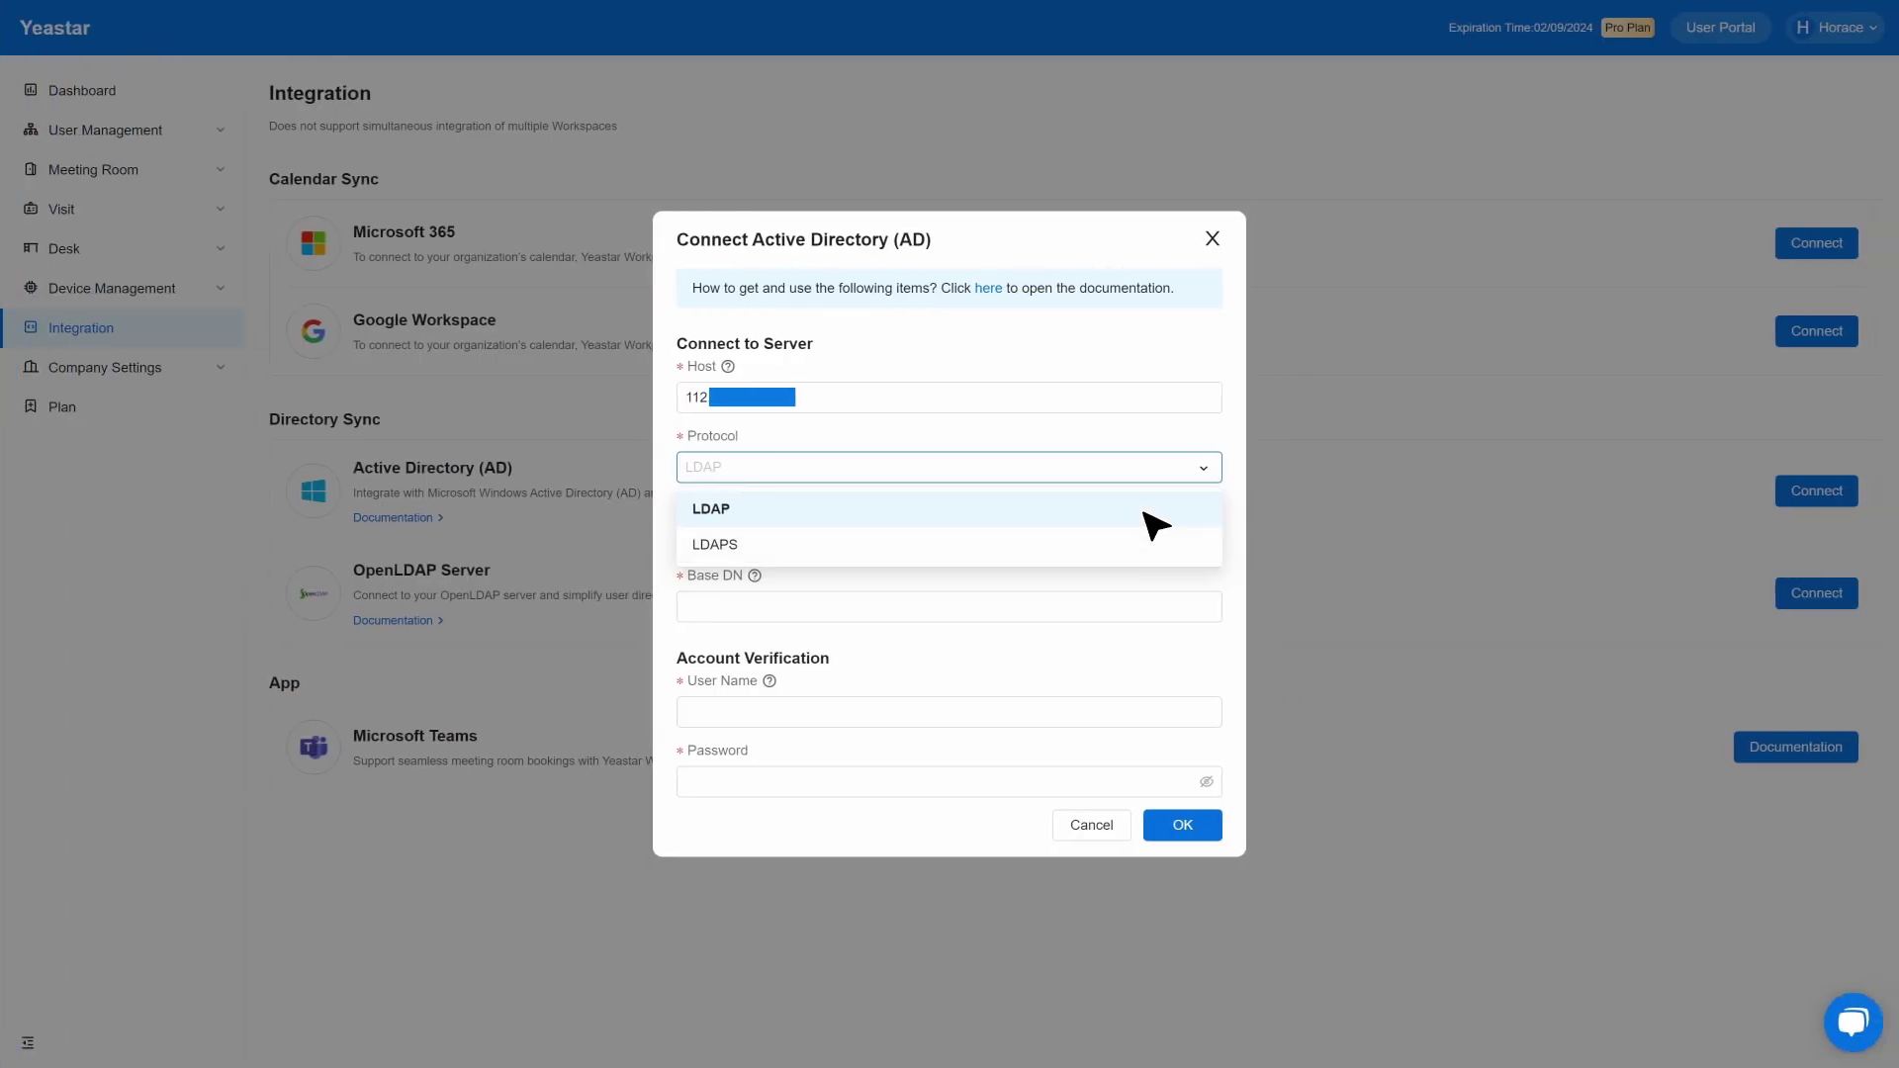
left_click(1145, 512)
double_click(1143, 535)
type("19")
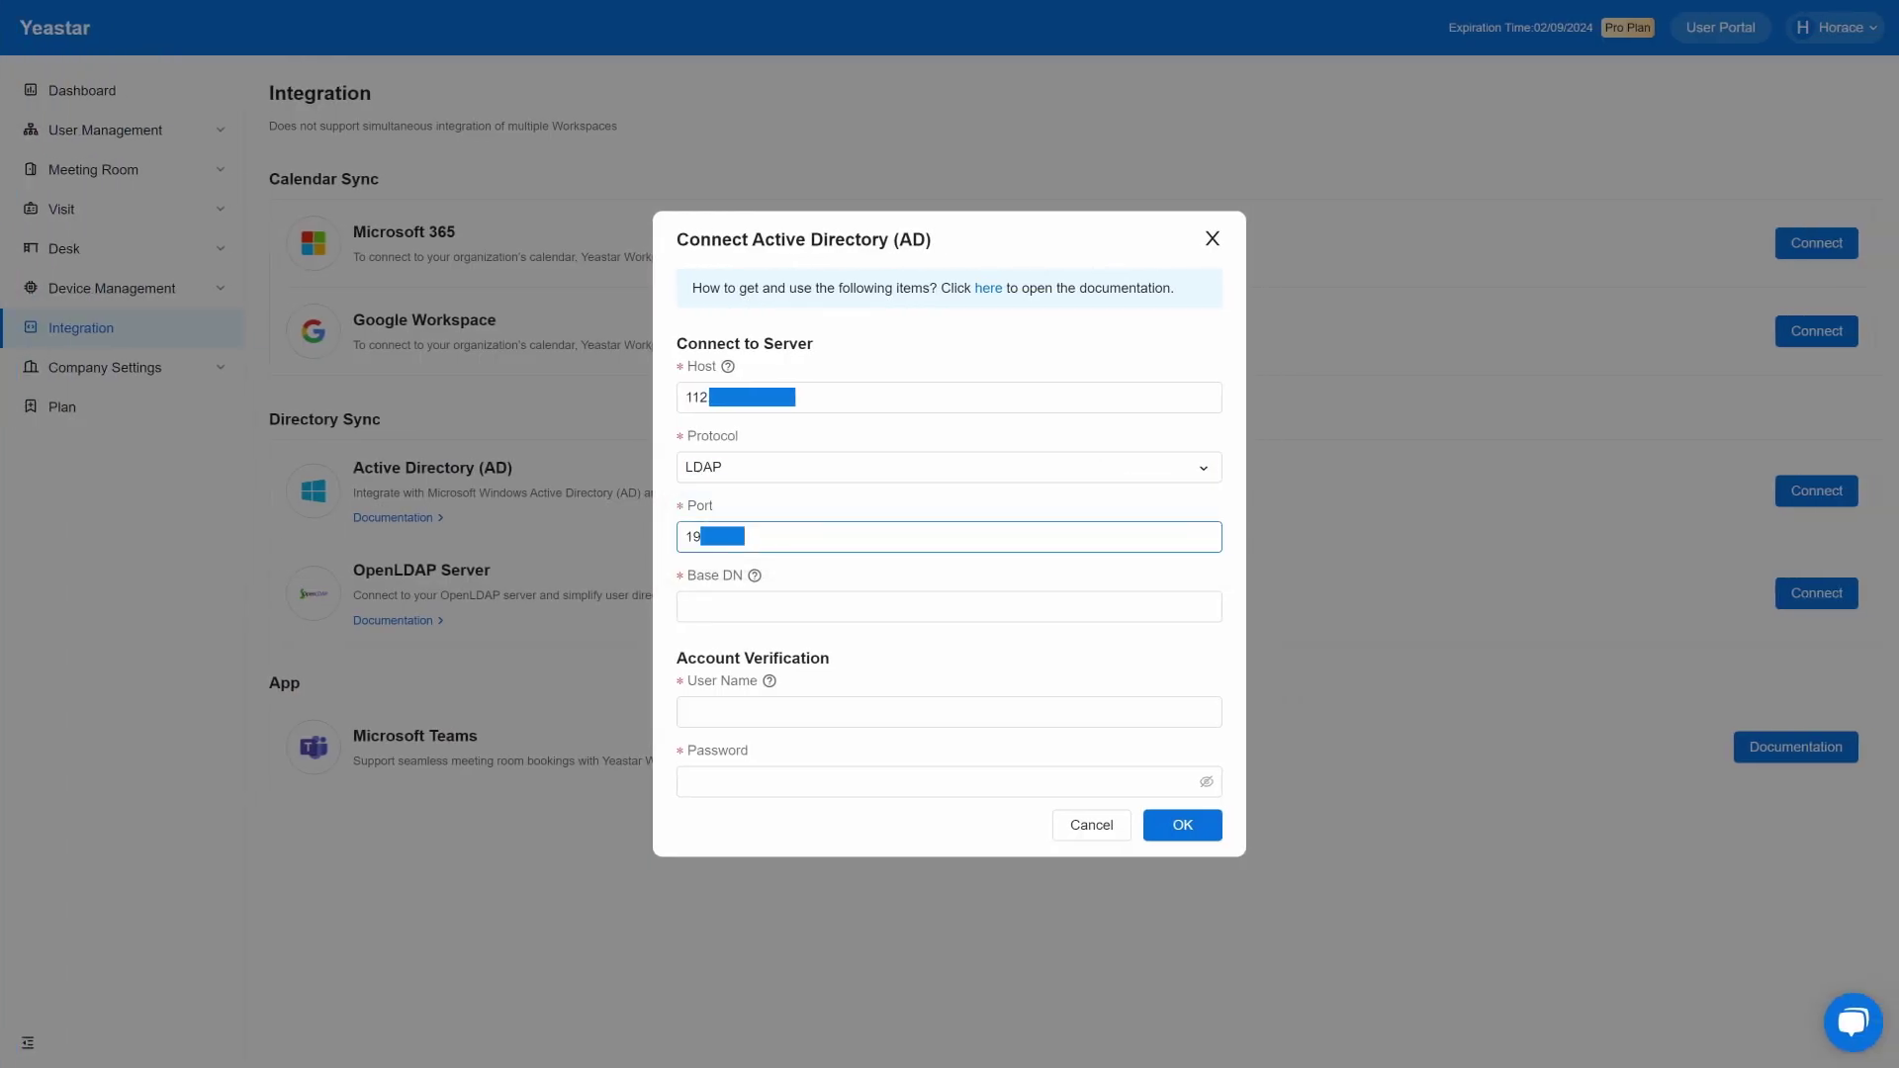
Enter base DN dc=sample,dc=com, user name and password, and submit the connection.
left_click(1152, 604)
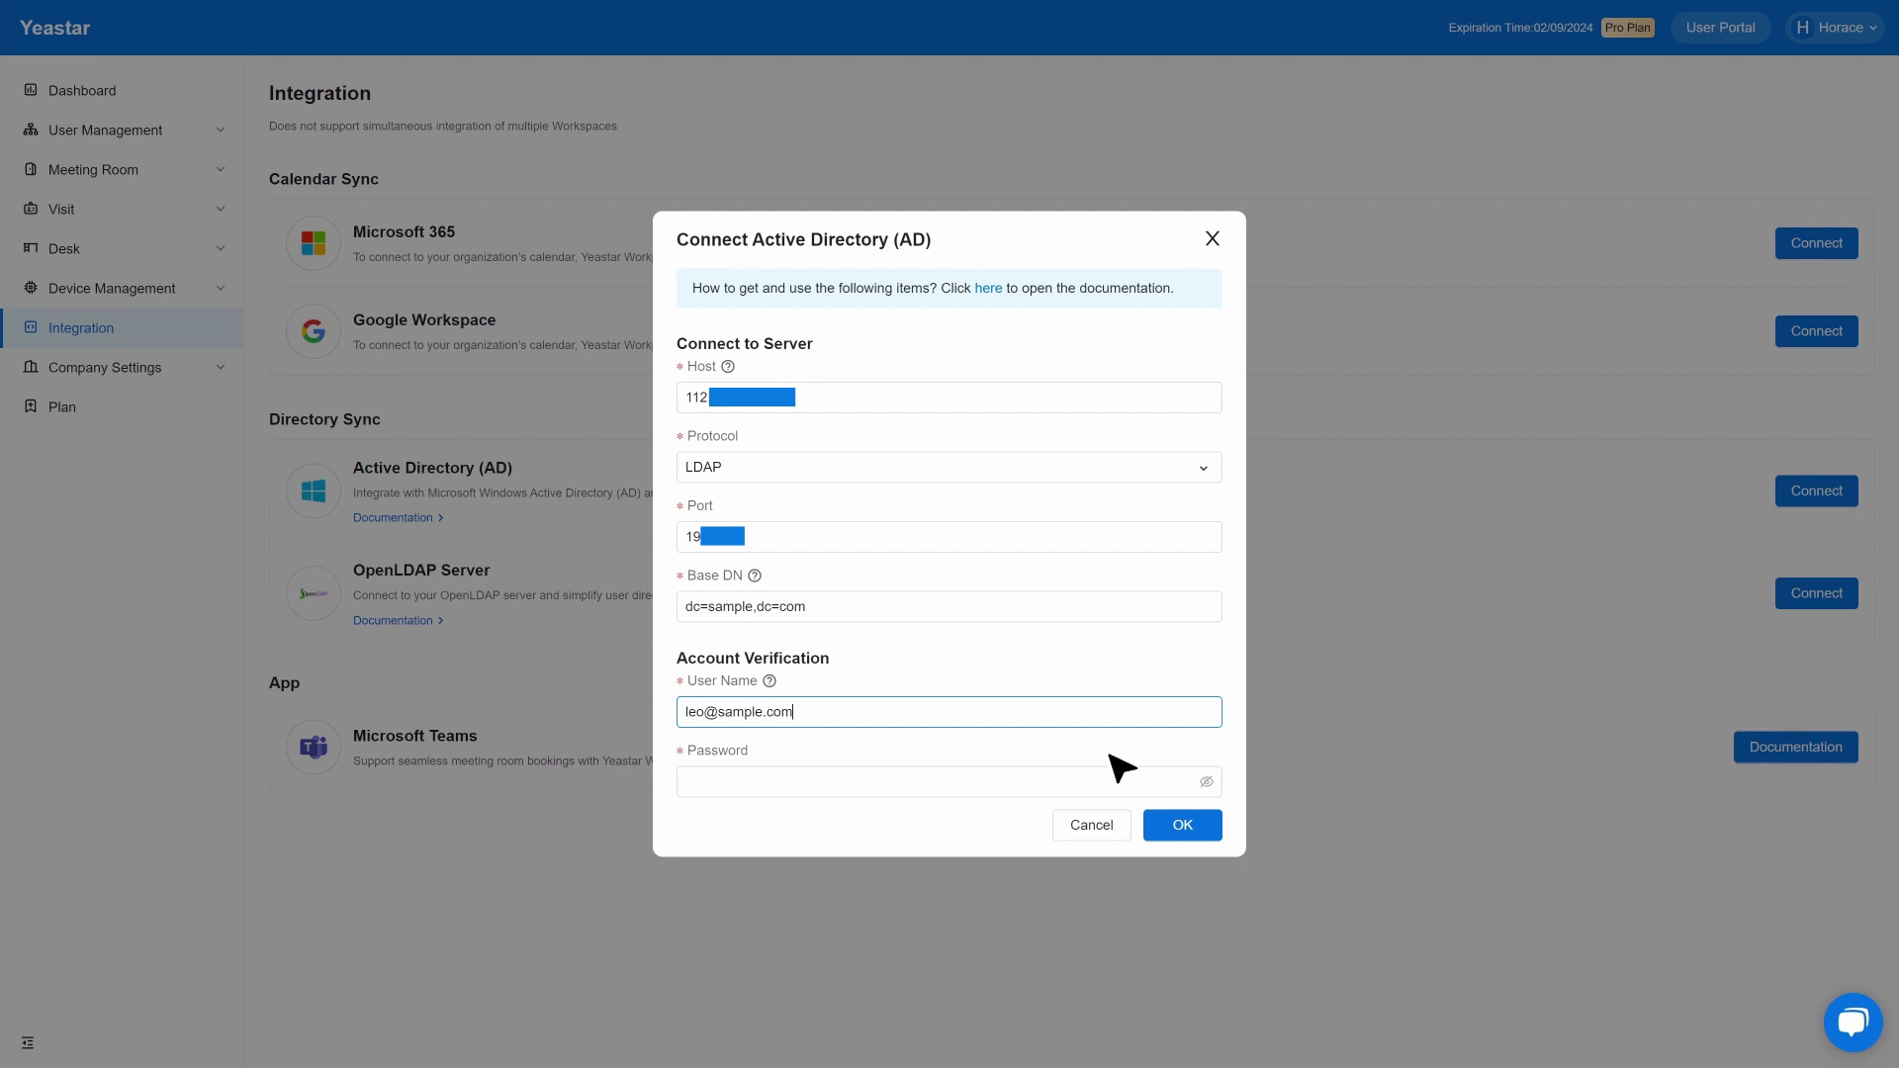
left_click(1094, 781)
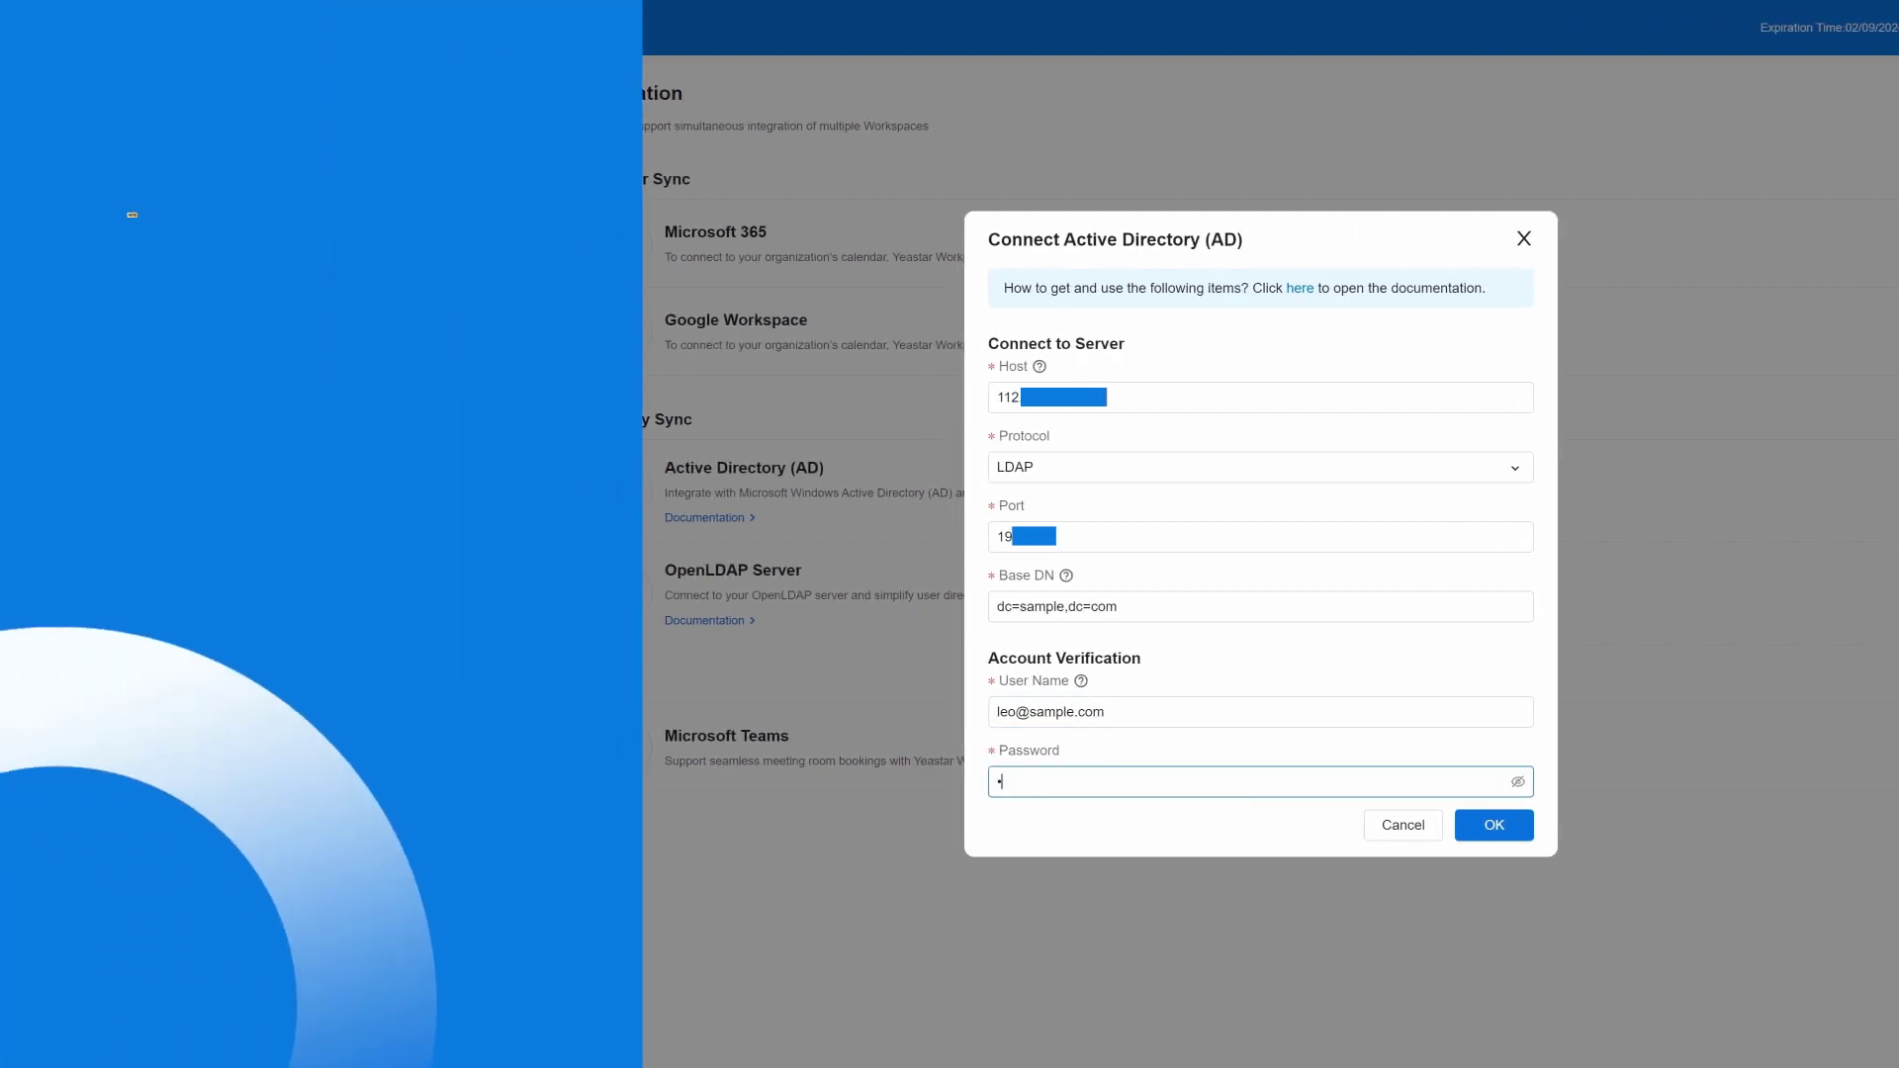
type("••••••••••")
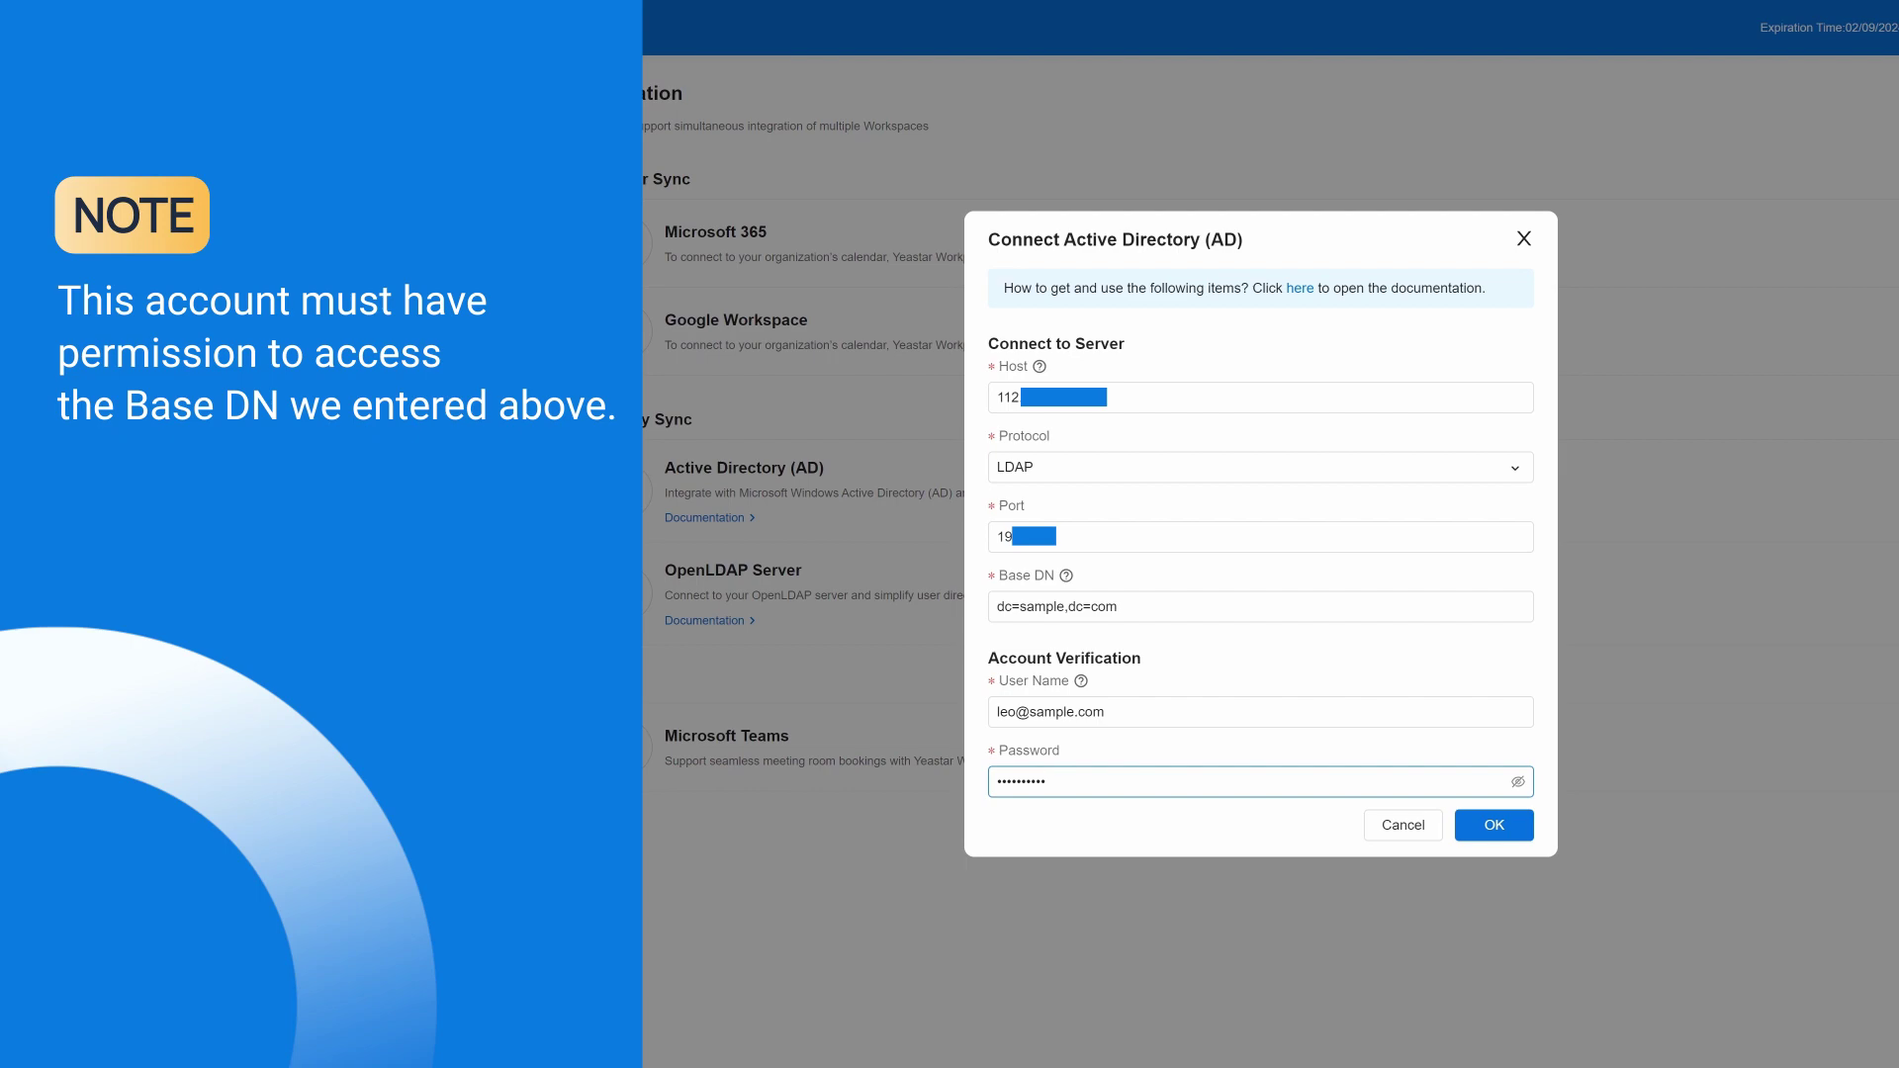
left_click(1494, 826)
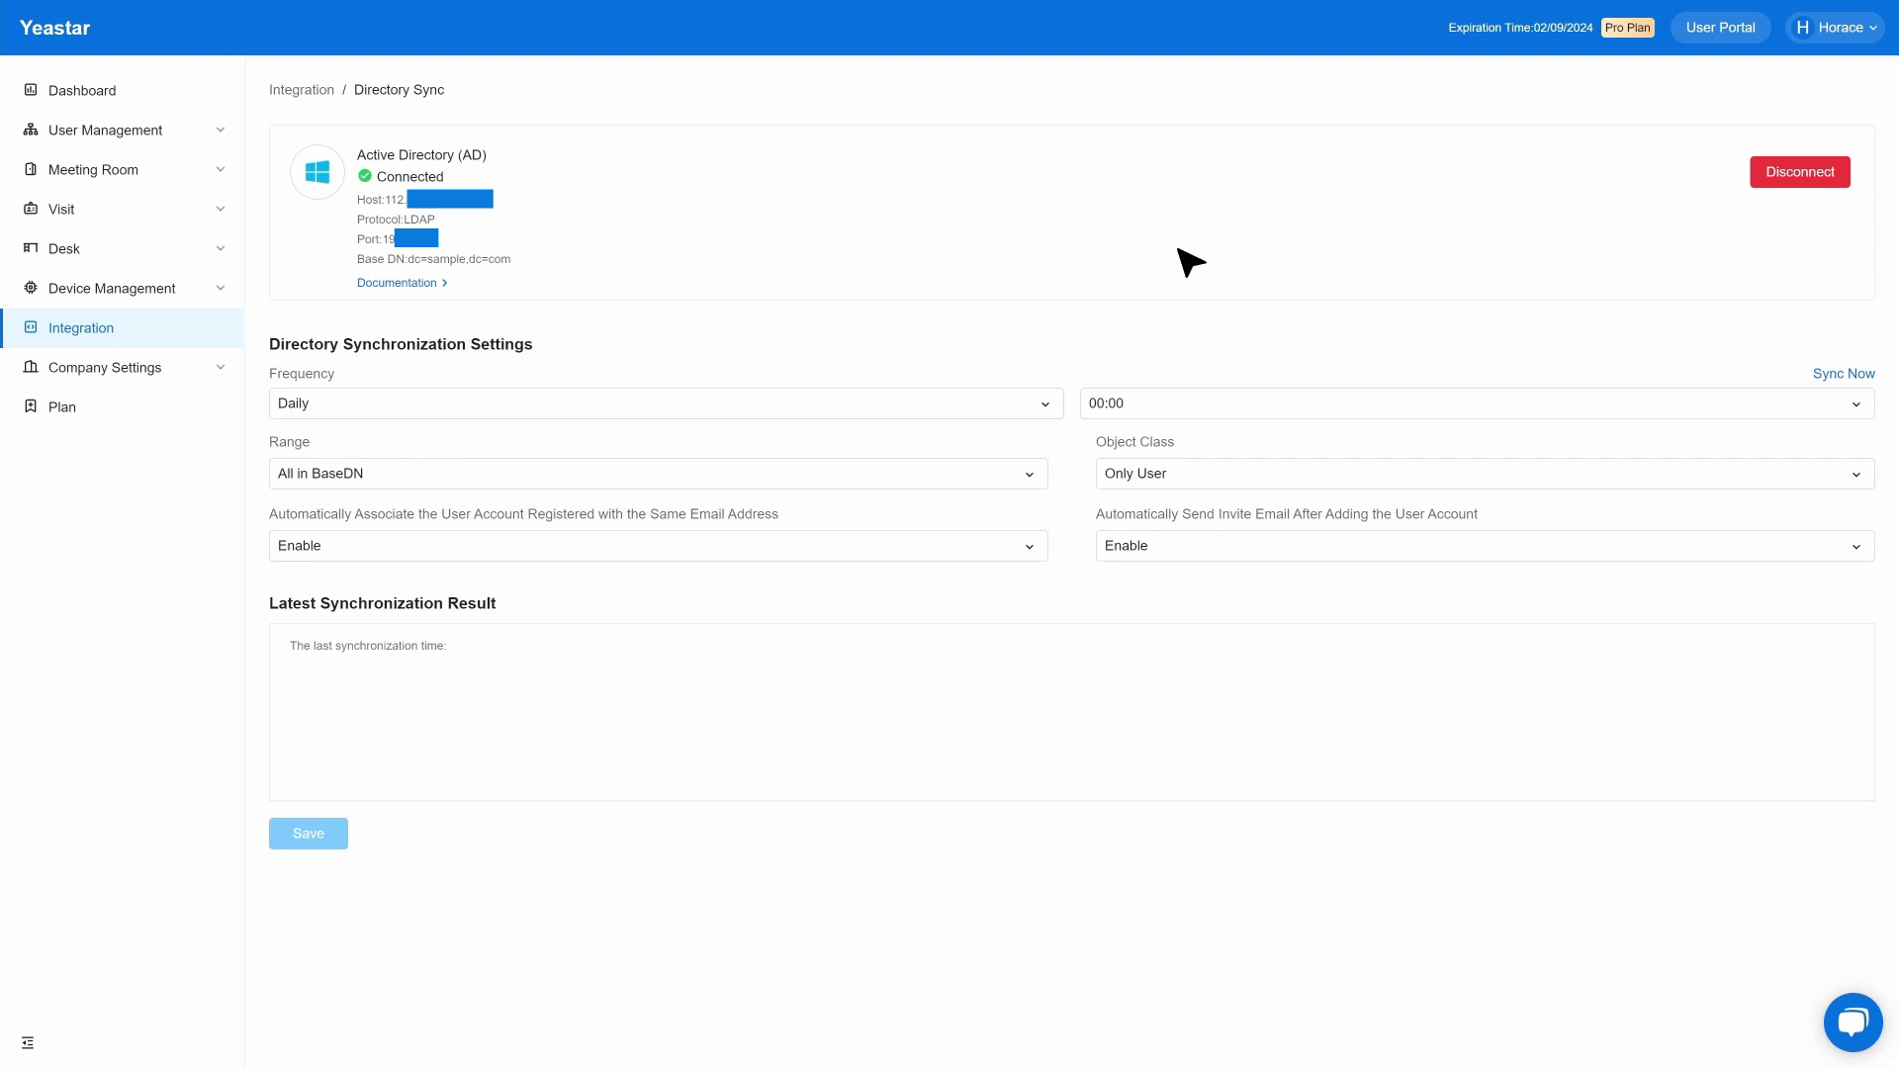
Set sync range to All in BaseDN and object class to User and Organizational Unit.
left_click(1039, 476)
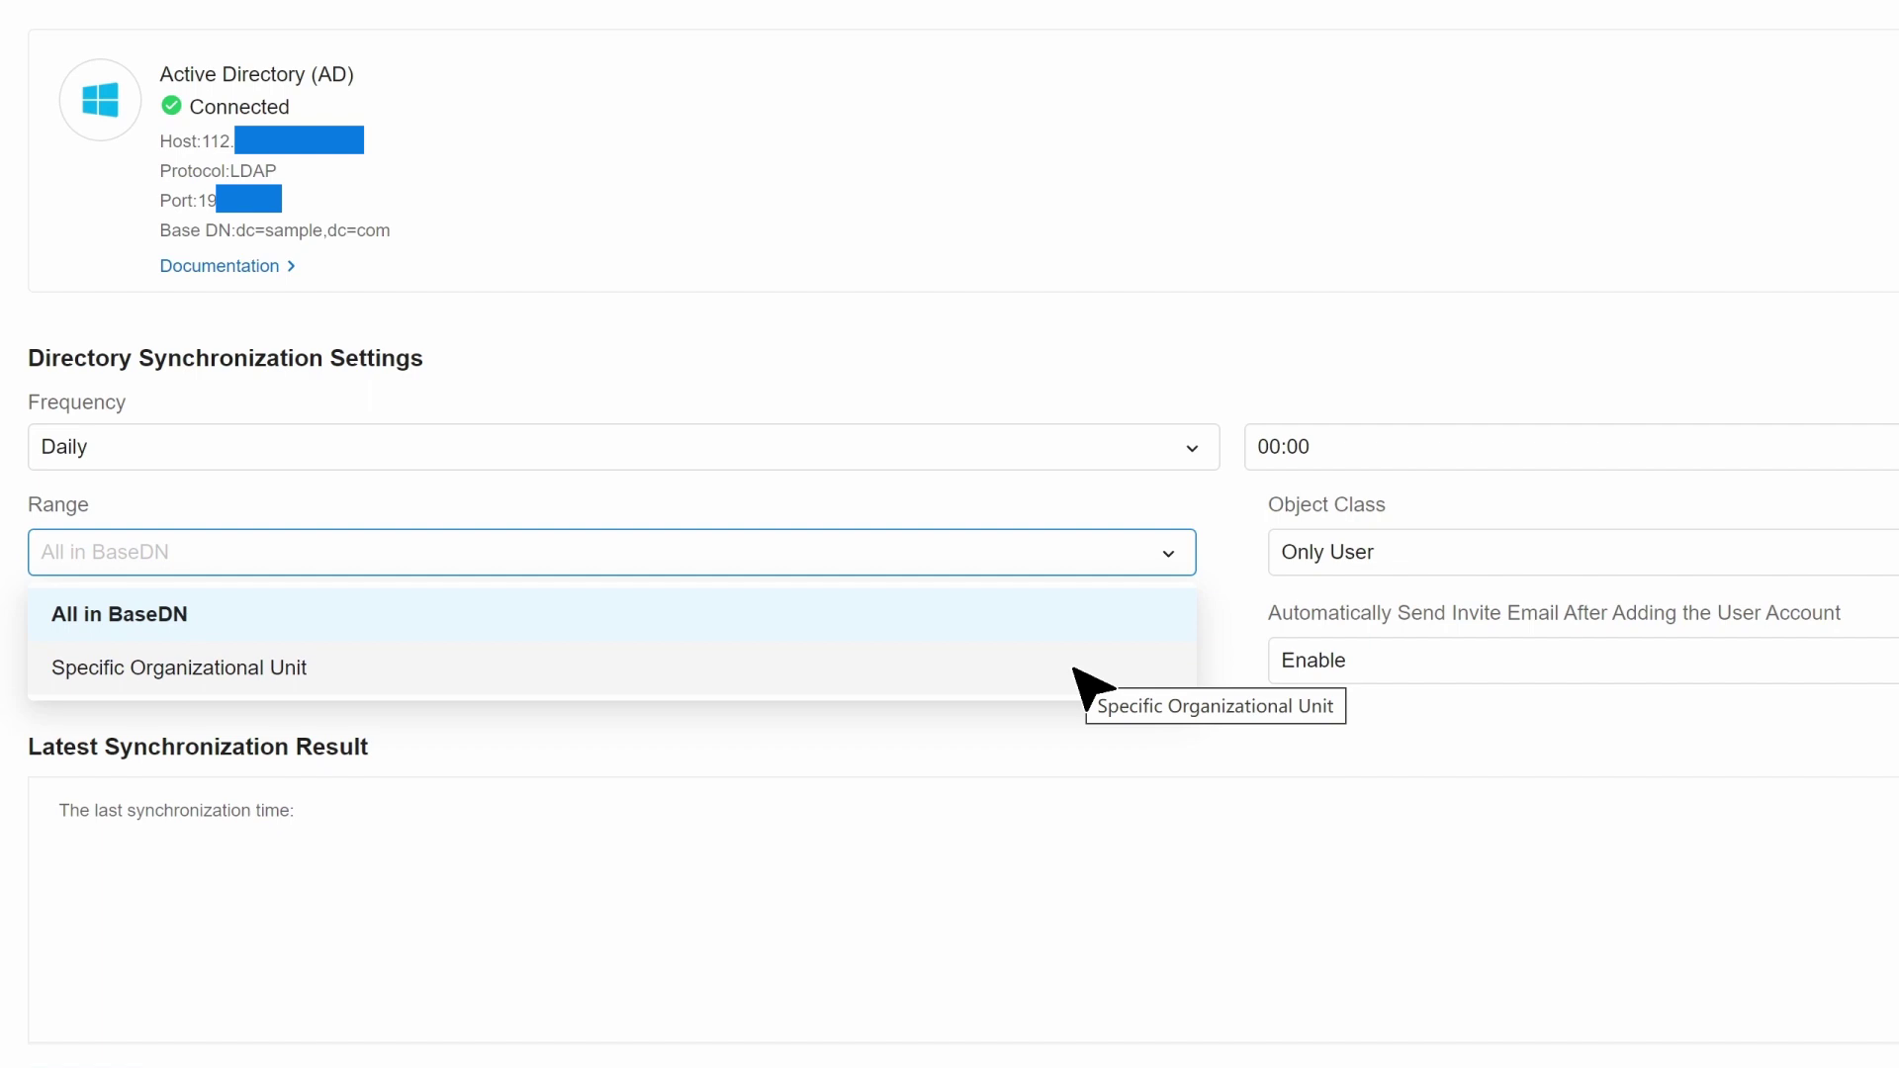
left_click(1075, 629)
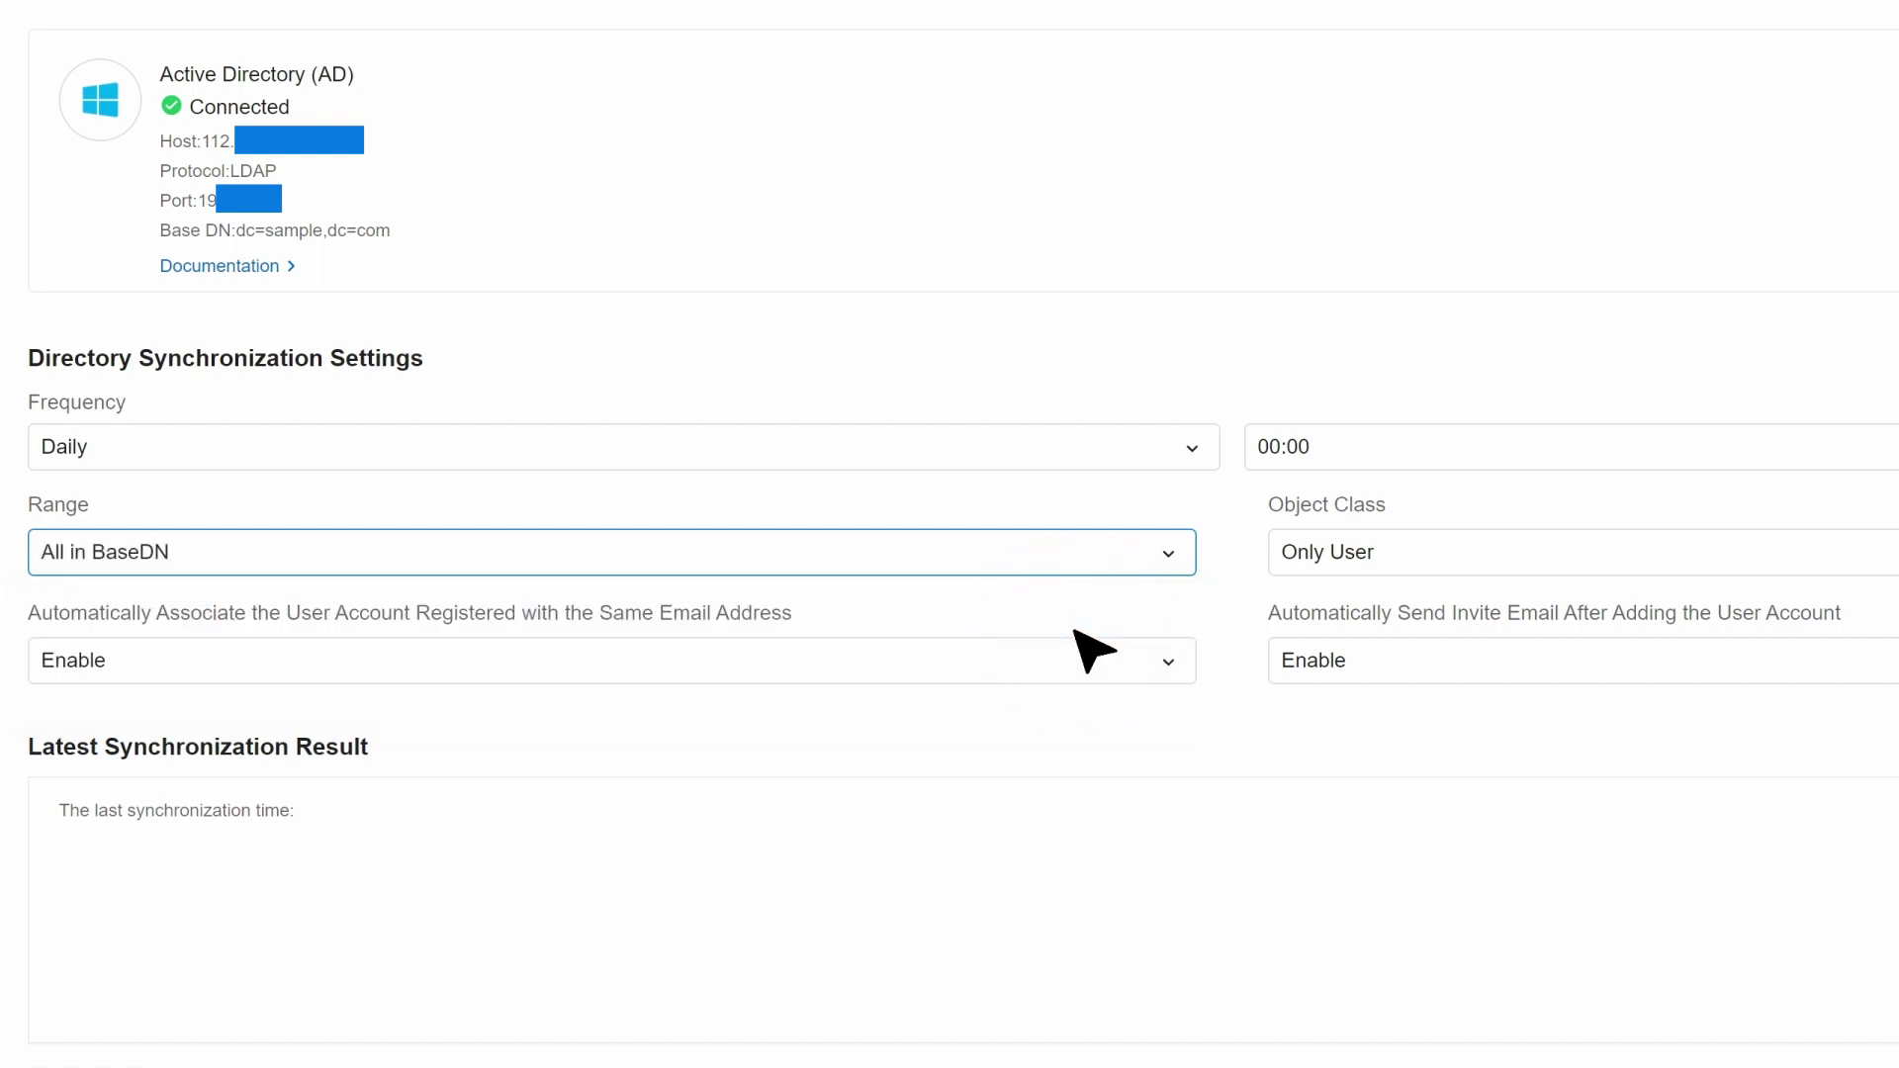
left_click(1483, 552)
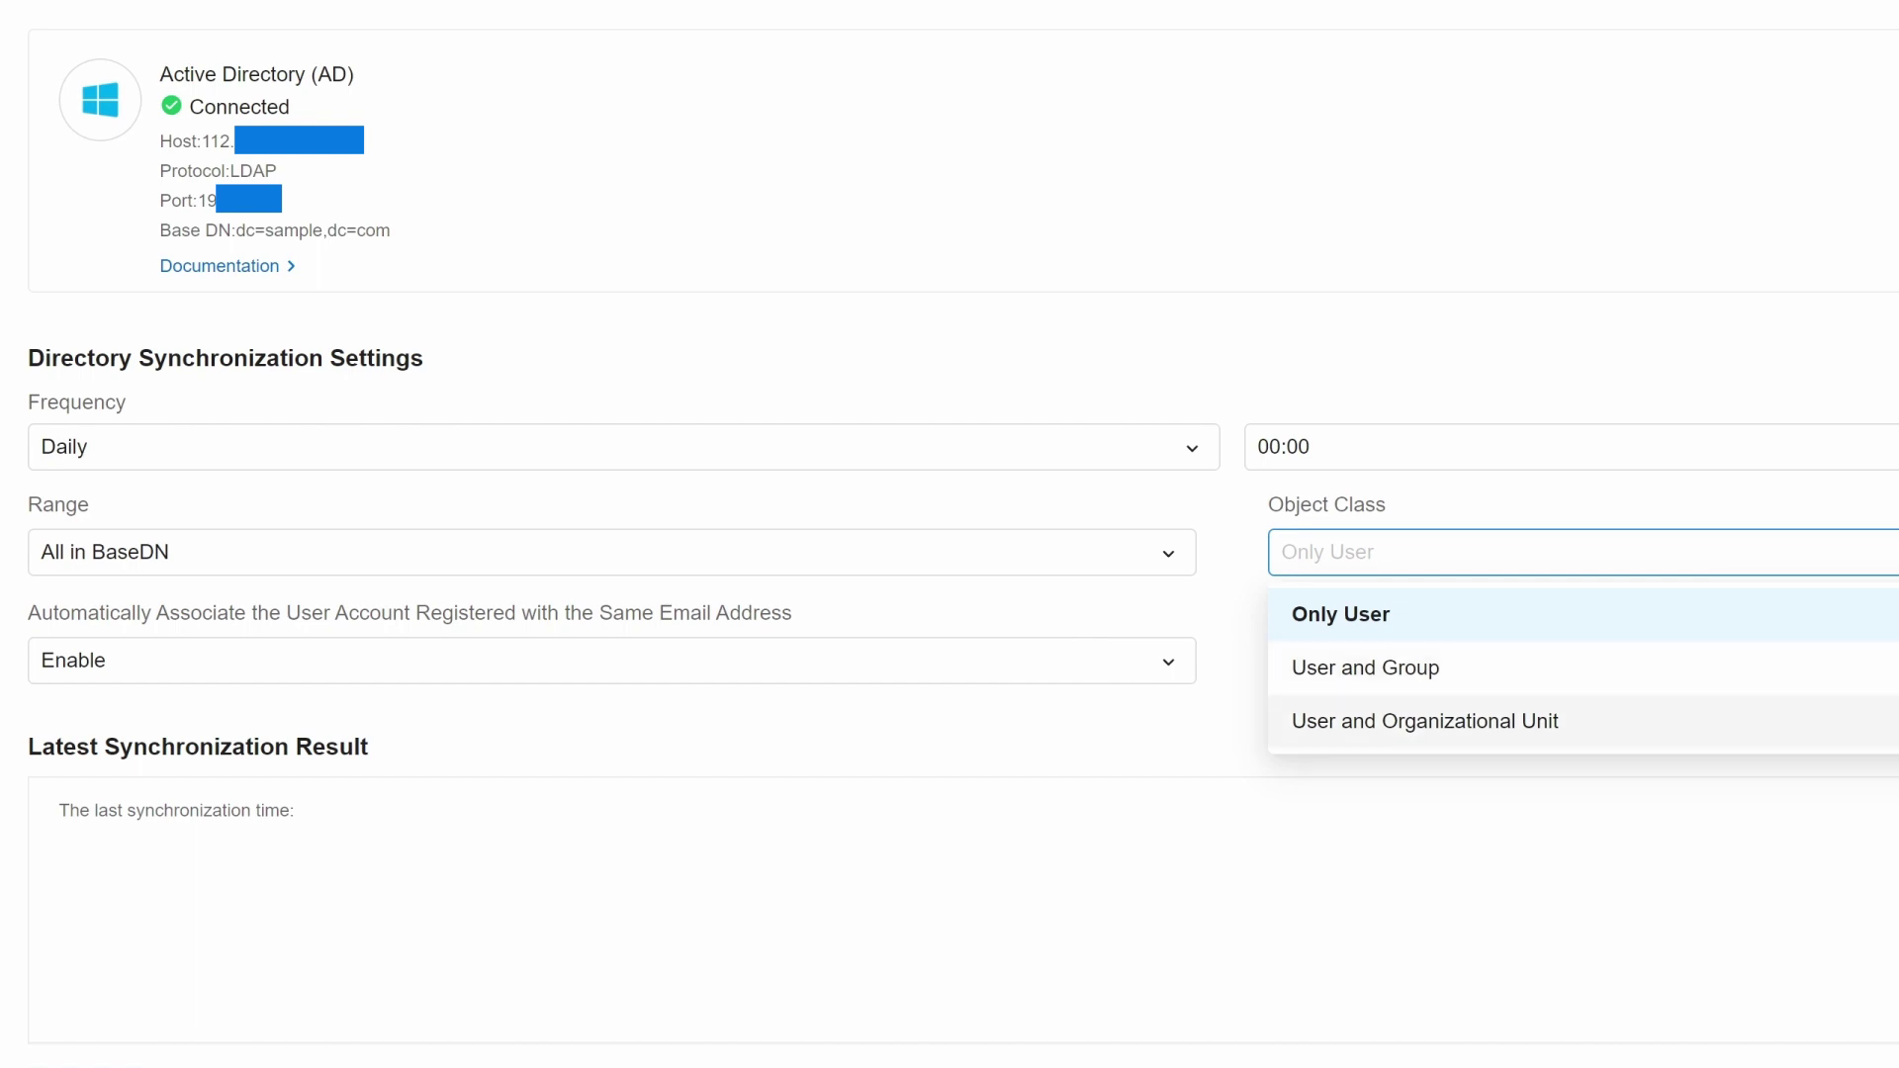
left_click(1424, 721)
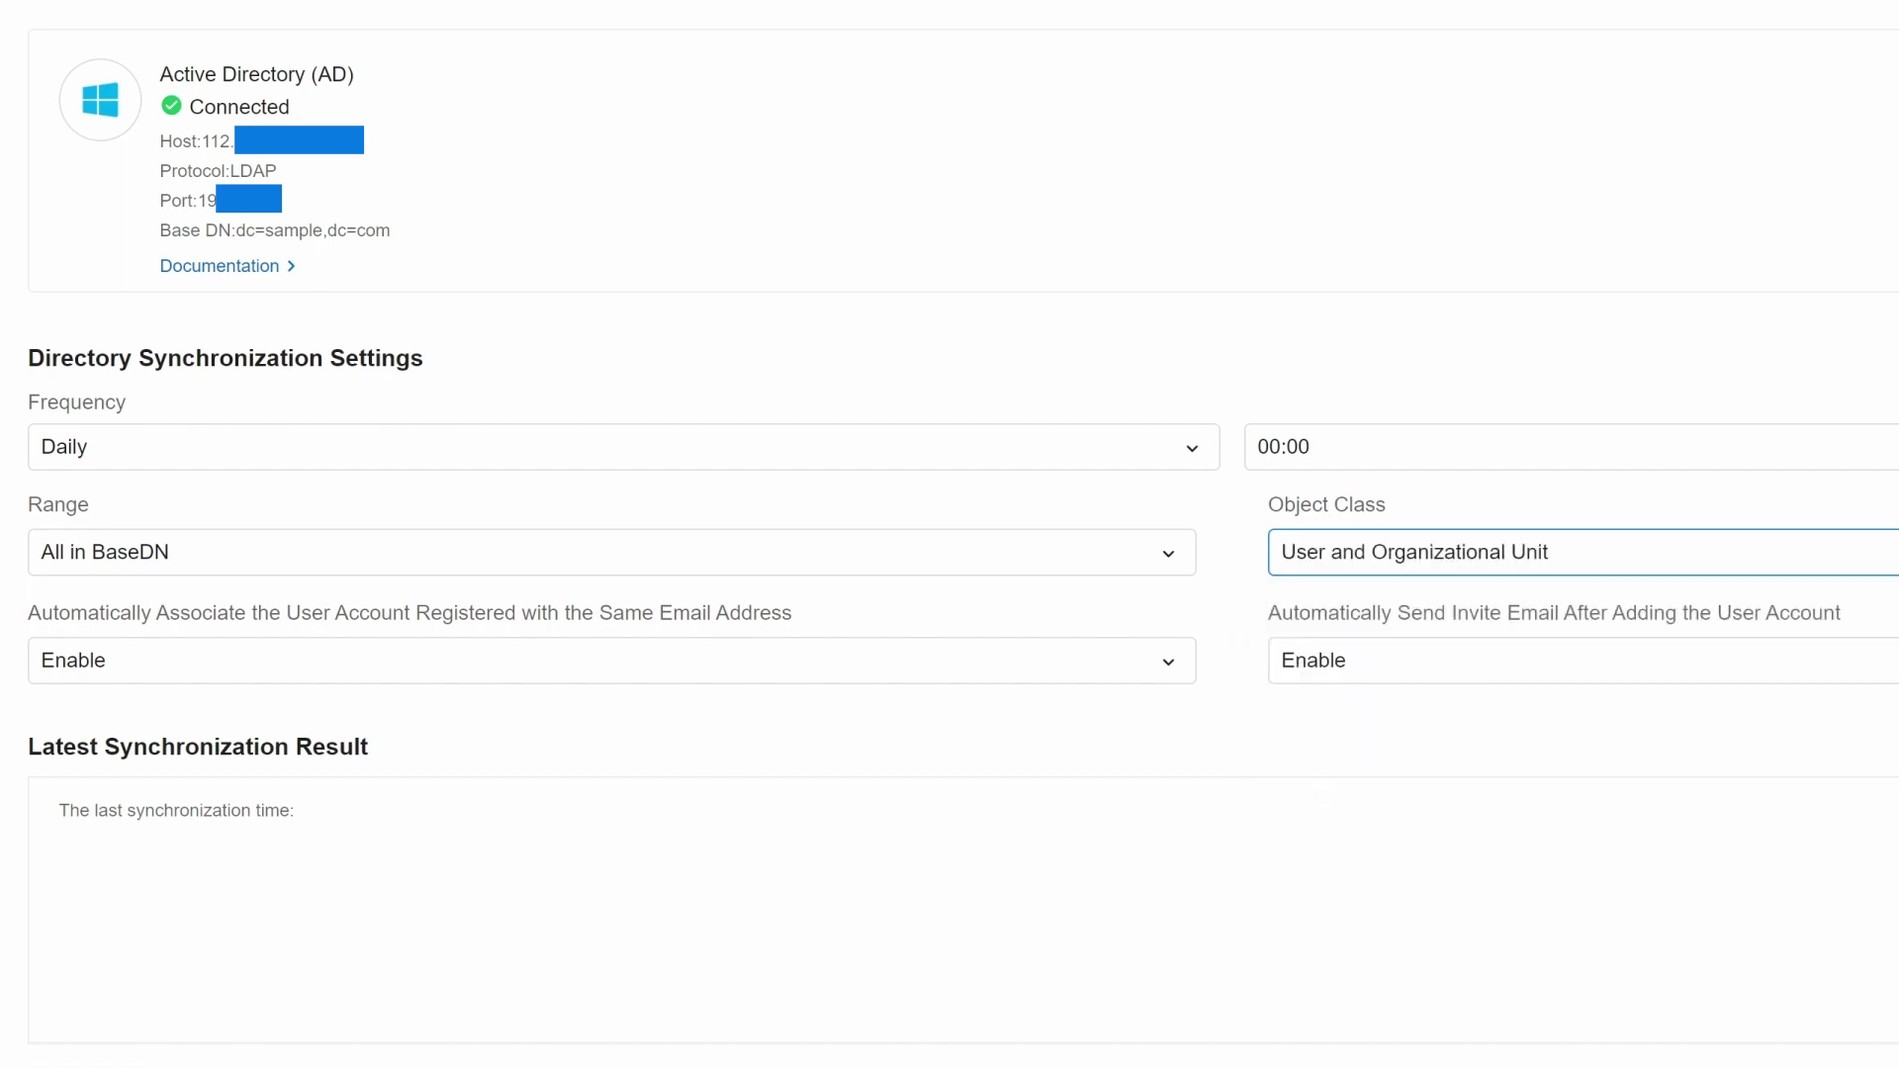
Keep automatic email-based account association set to Enable.
left_click(1154, 667)
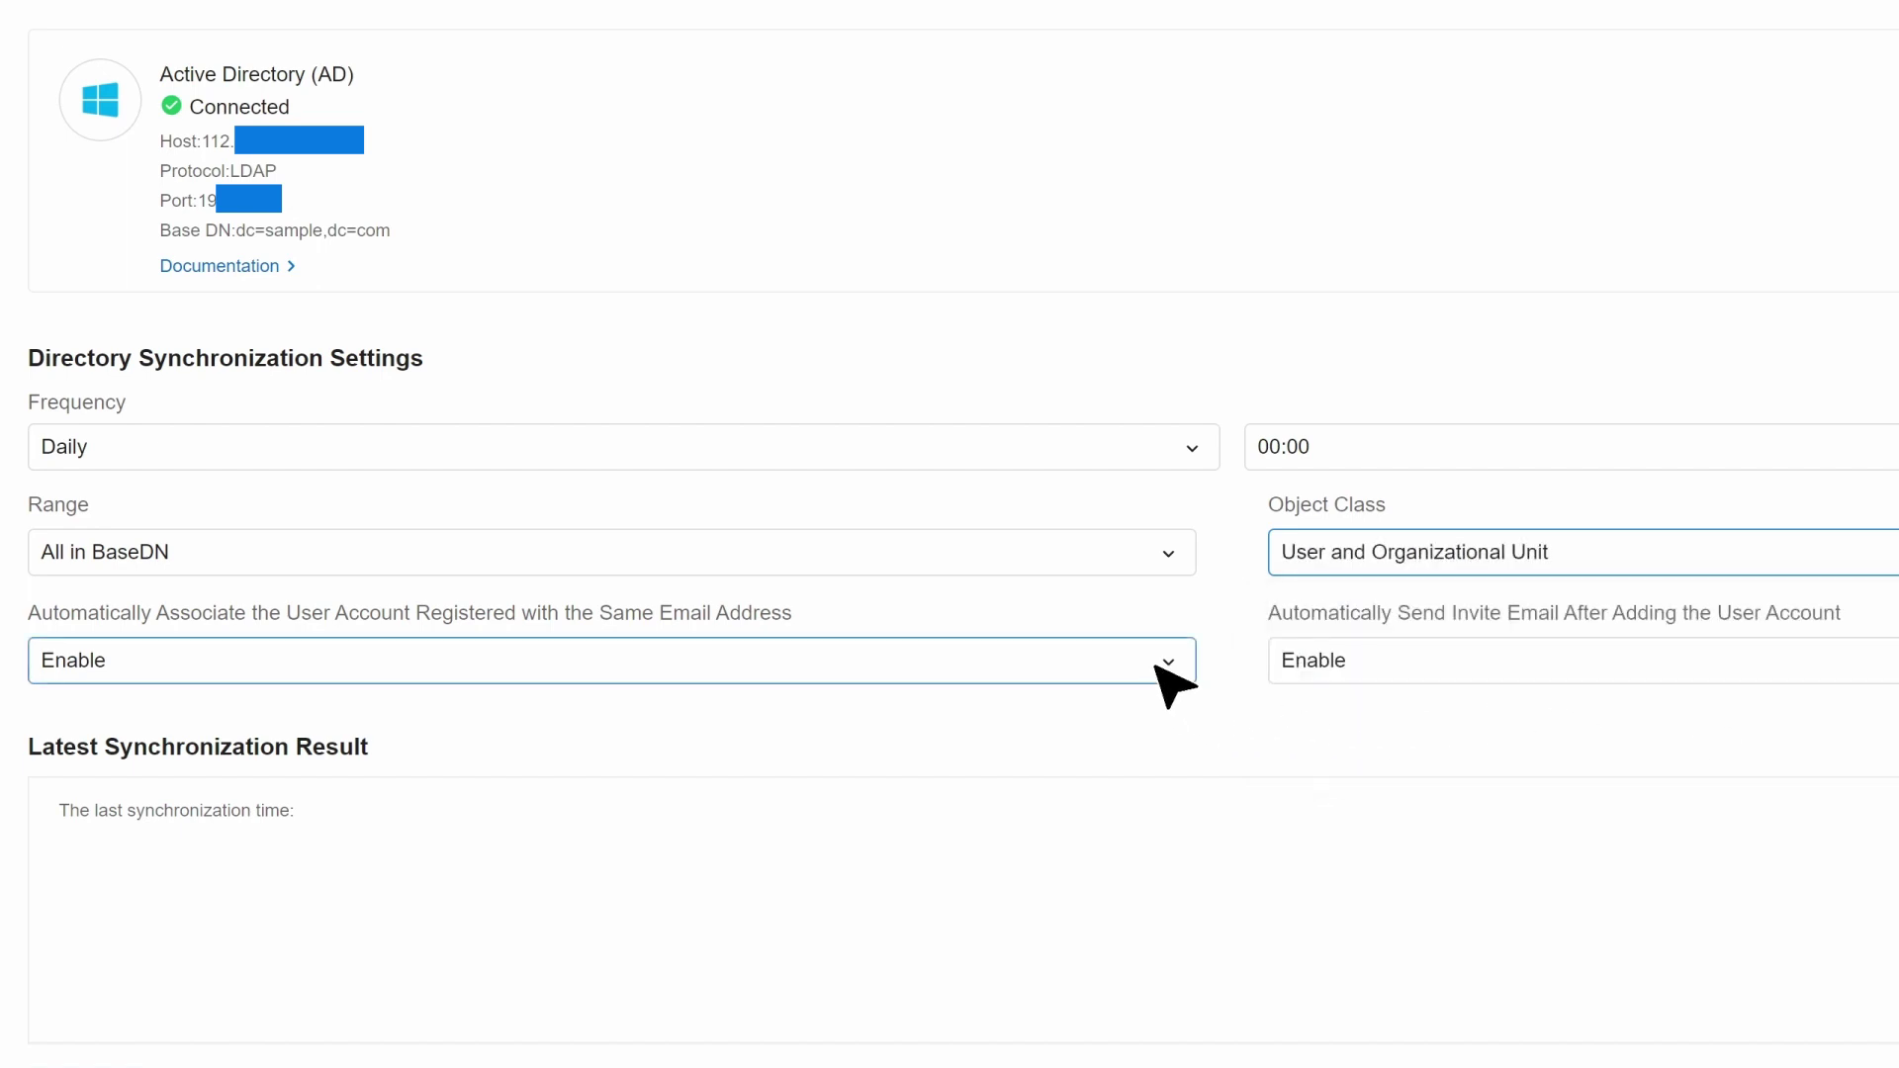
left_click(1150, 764)
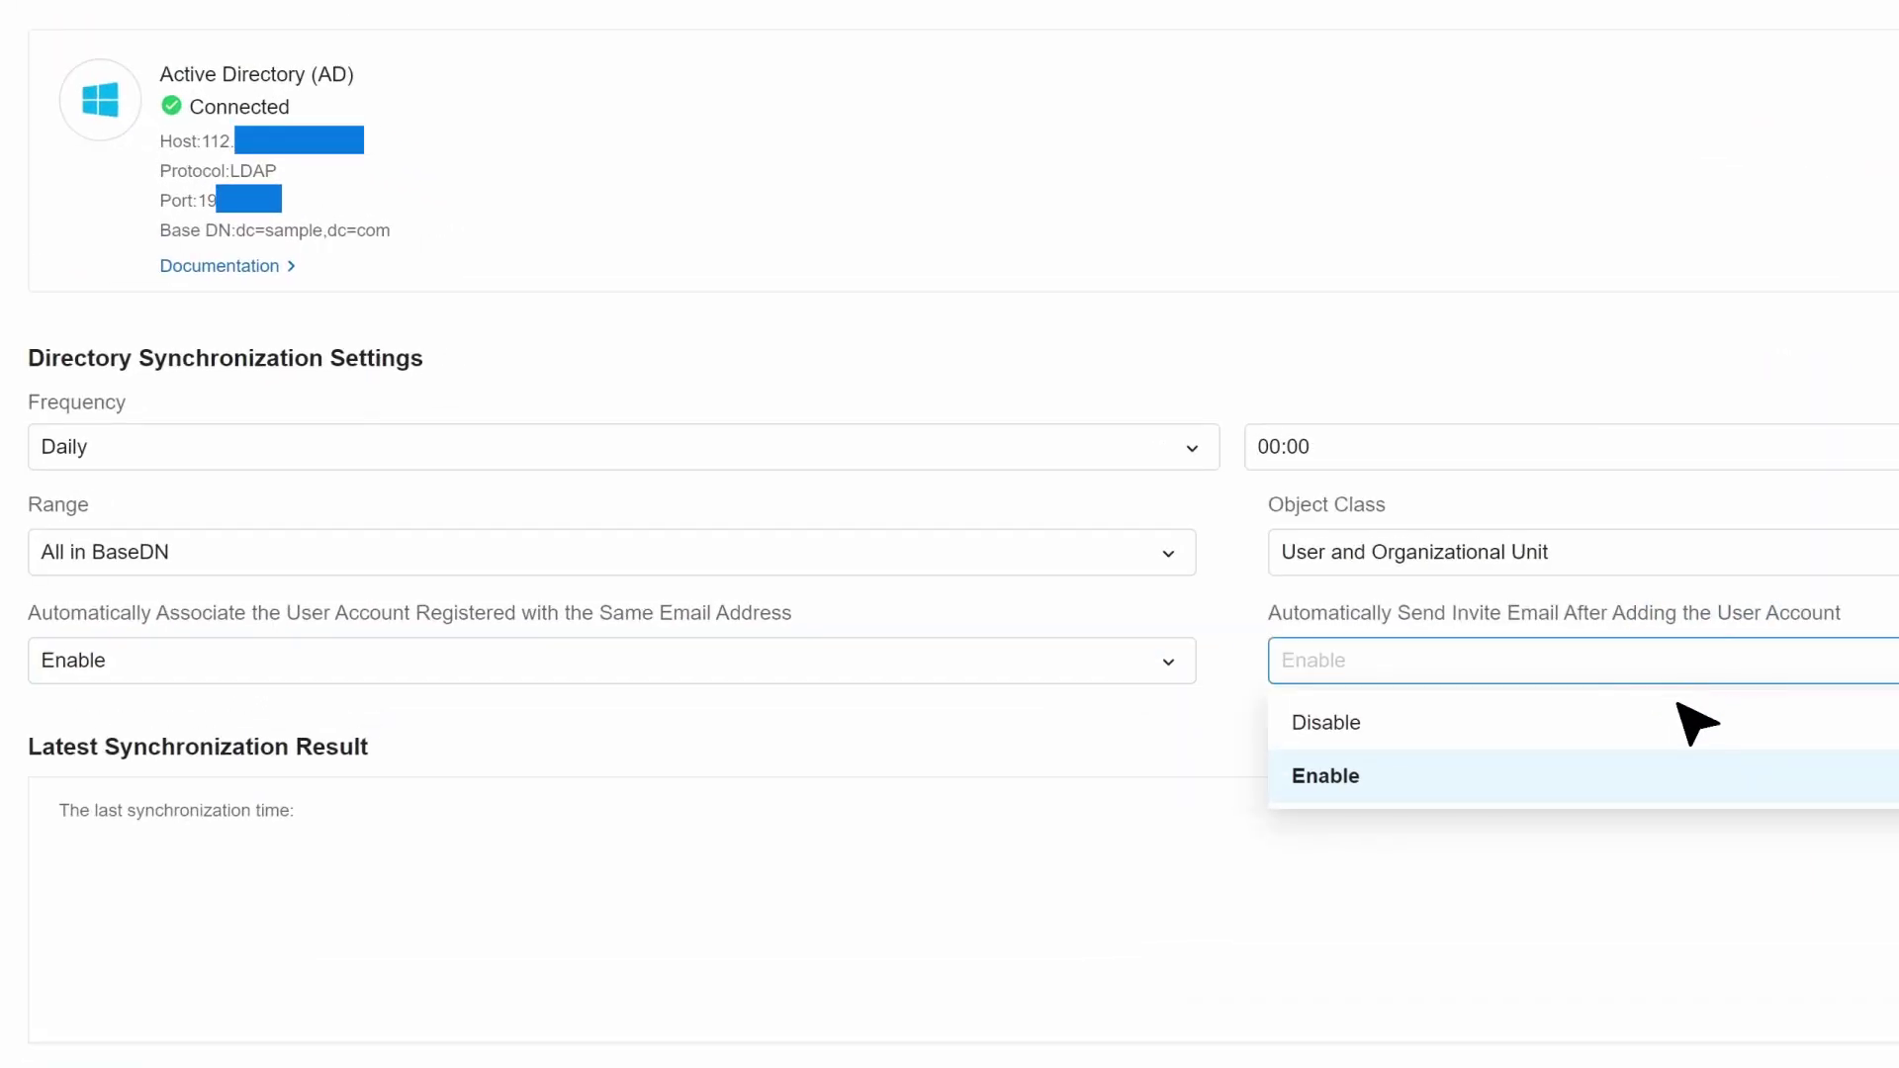
Keep automatic invite emails for newly added accounts enabled.
left_click(1640, 782)
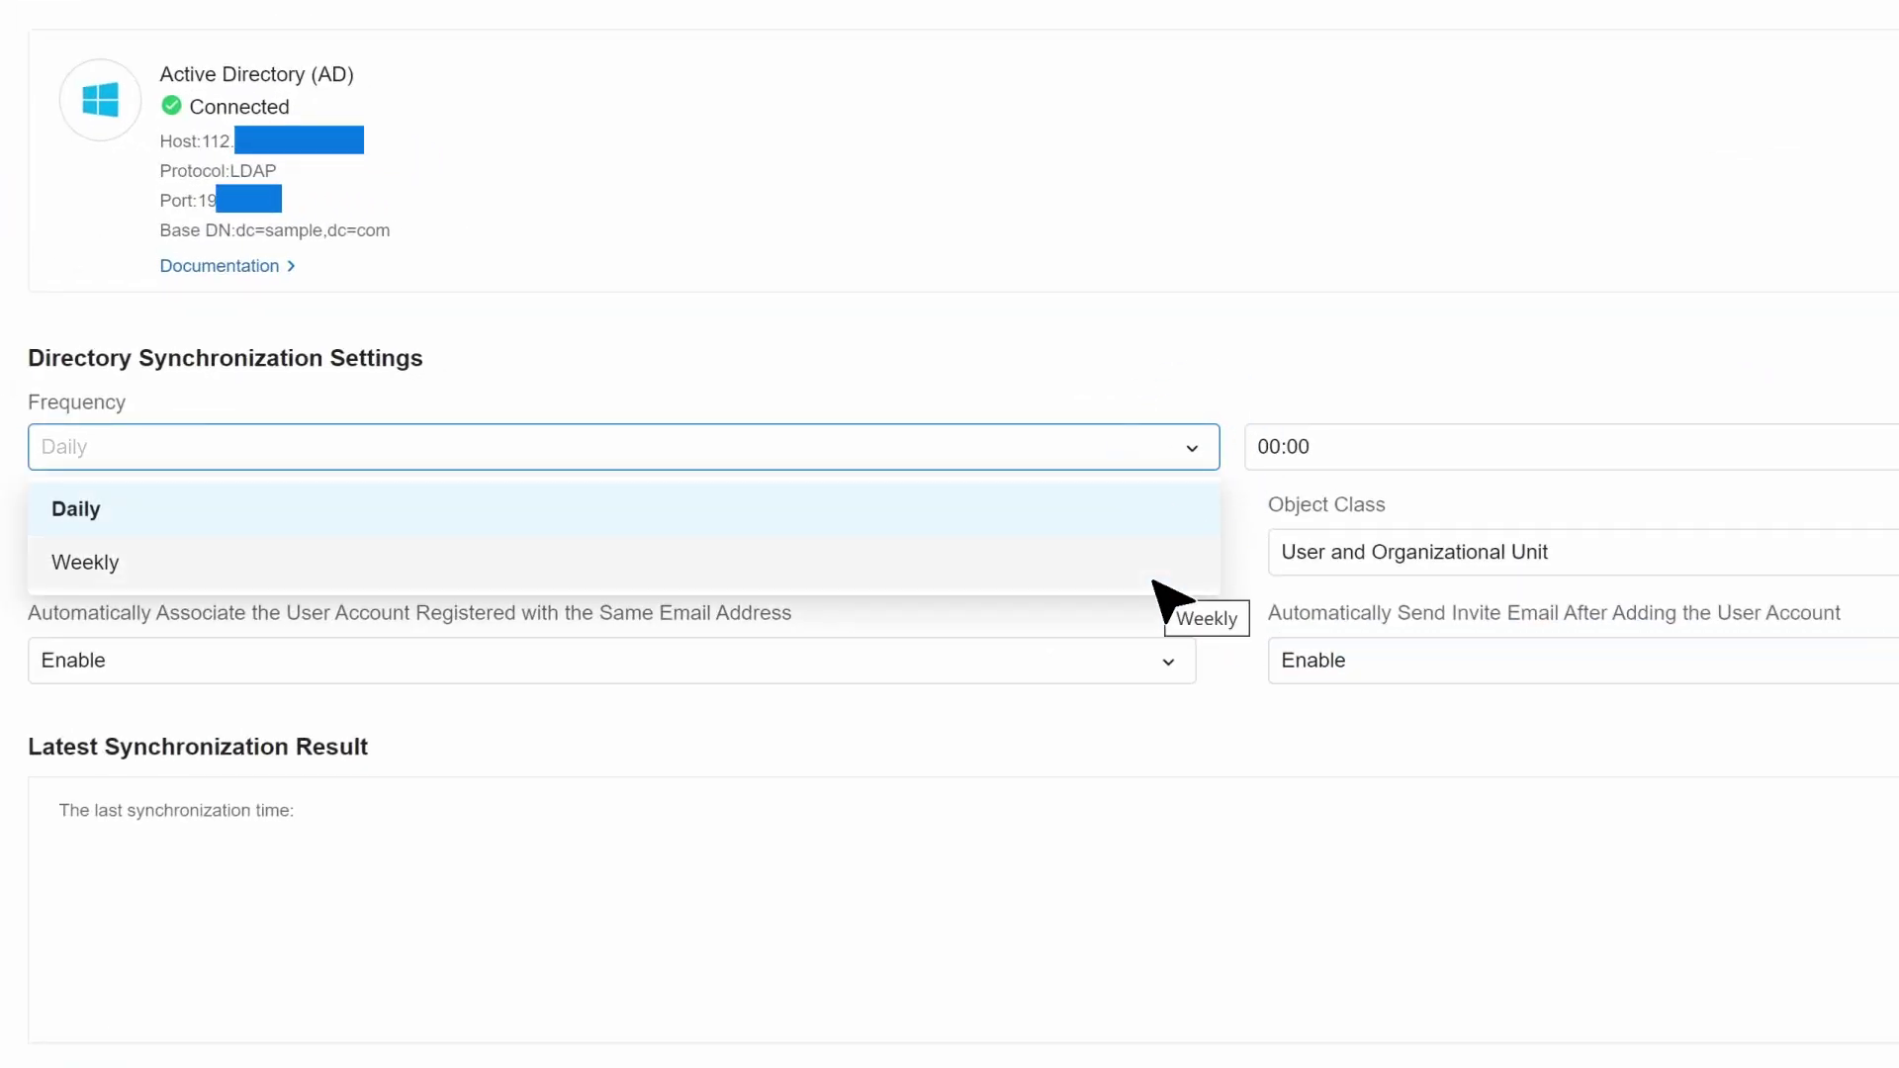
Keep Daily frequency at 00:00 and run Sync Now immediately.
left_click(1152, 514)
left_click(1350, 463)
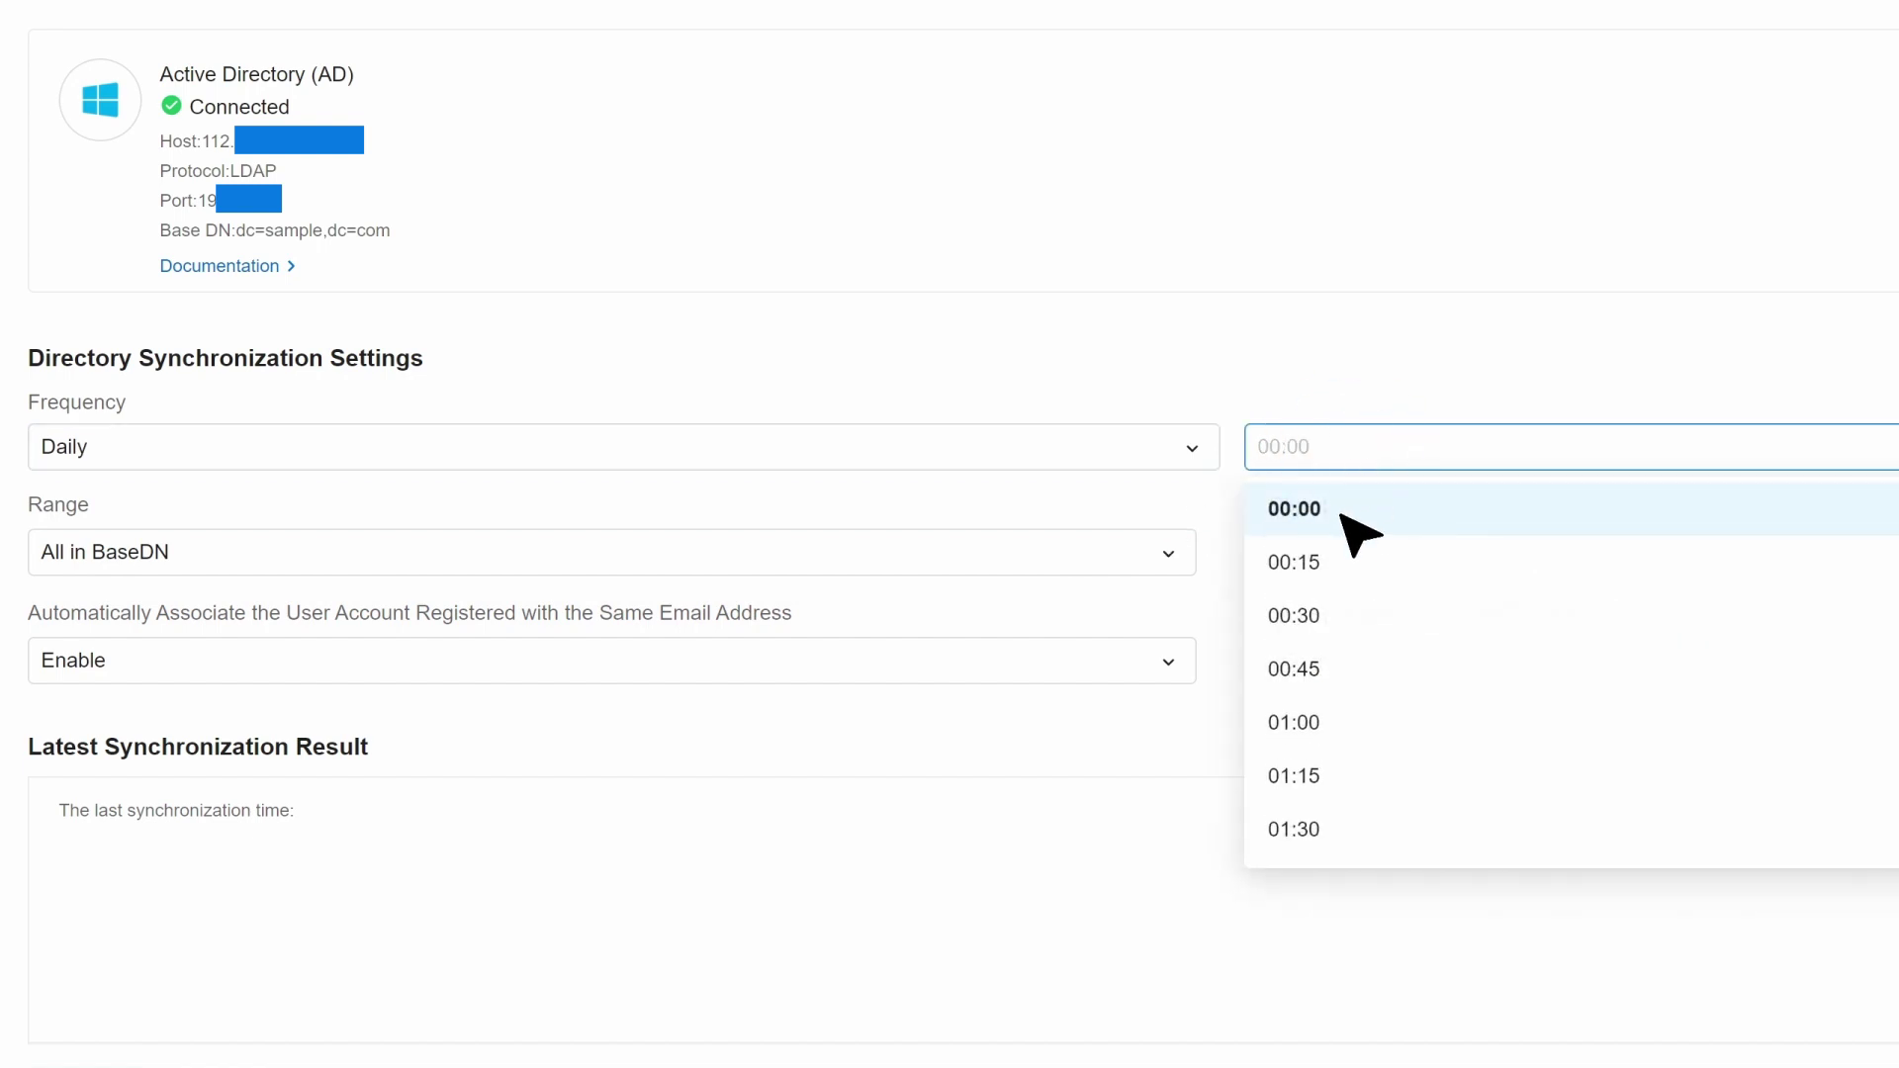
left_click(1341, 511)
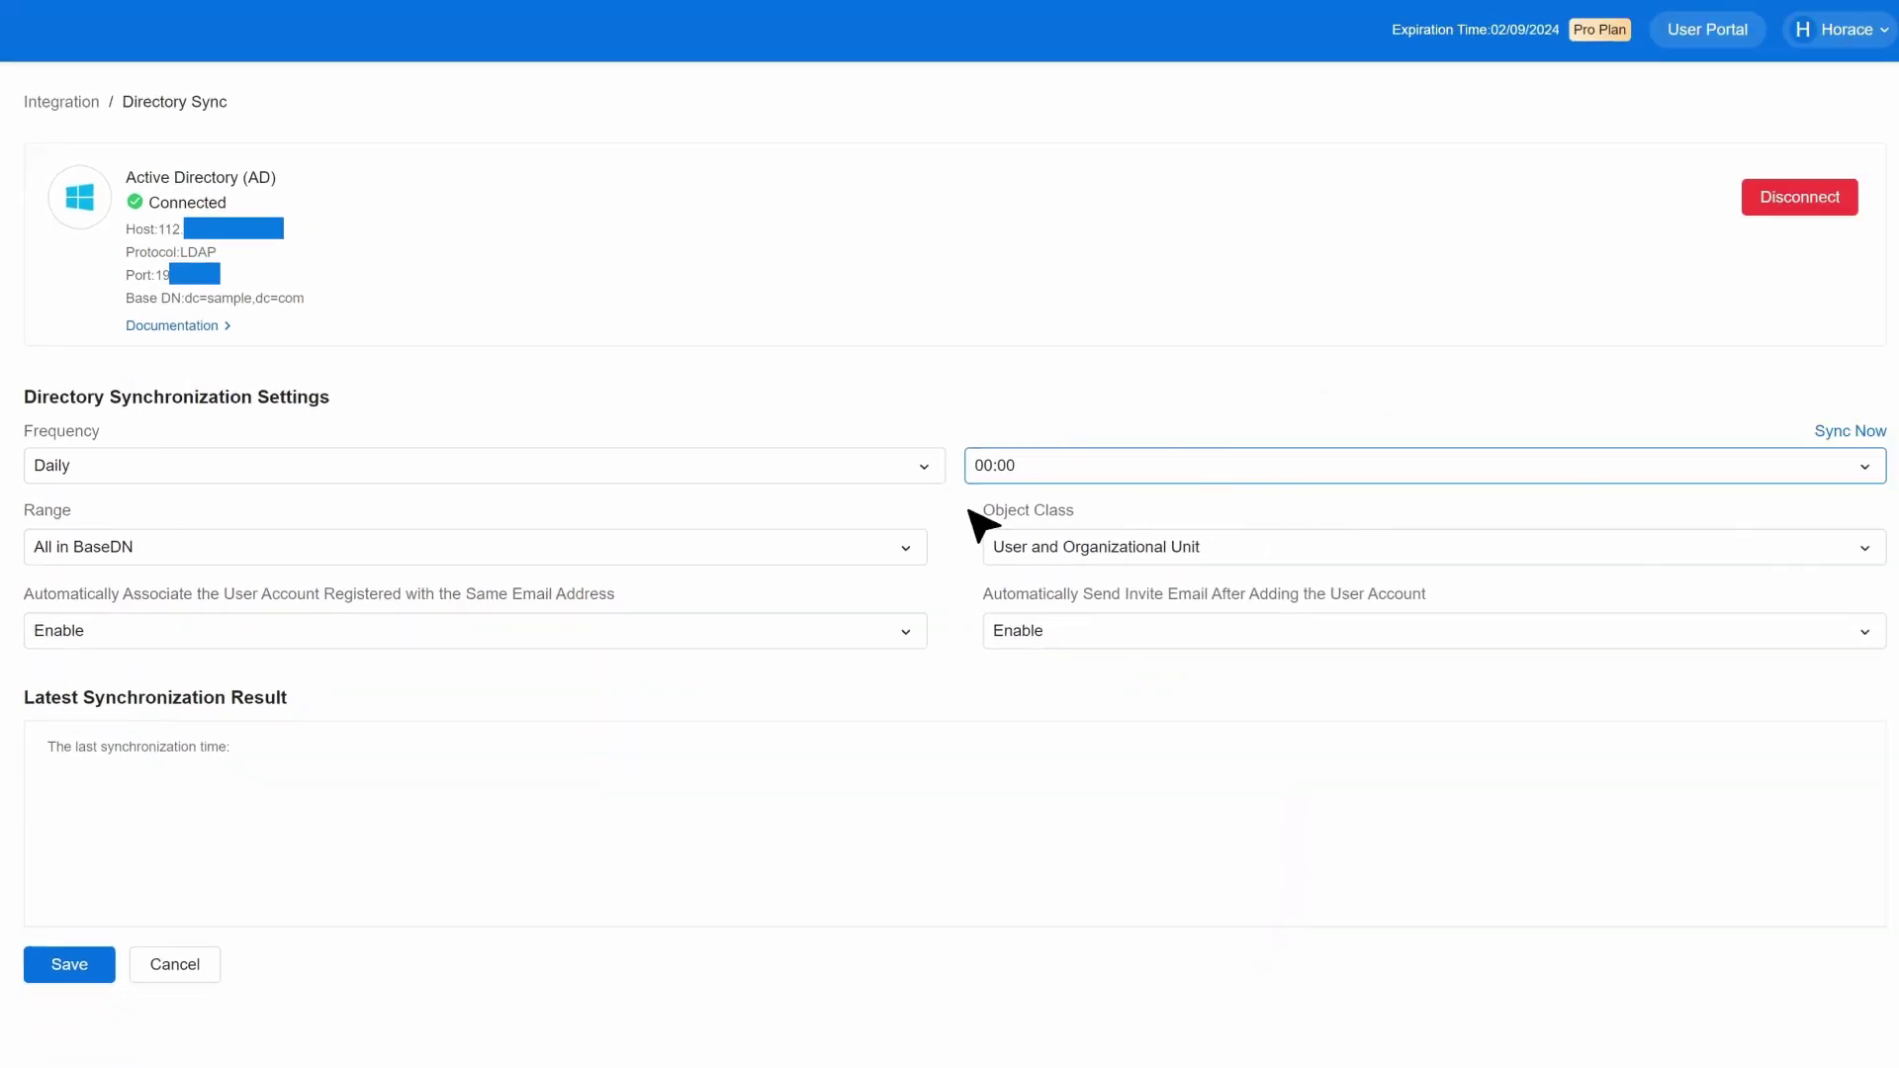
left_click(1846, 432)
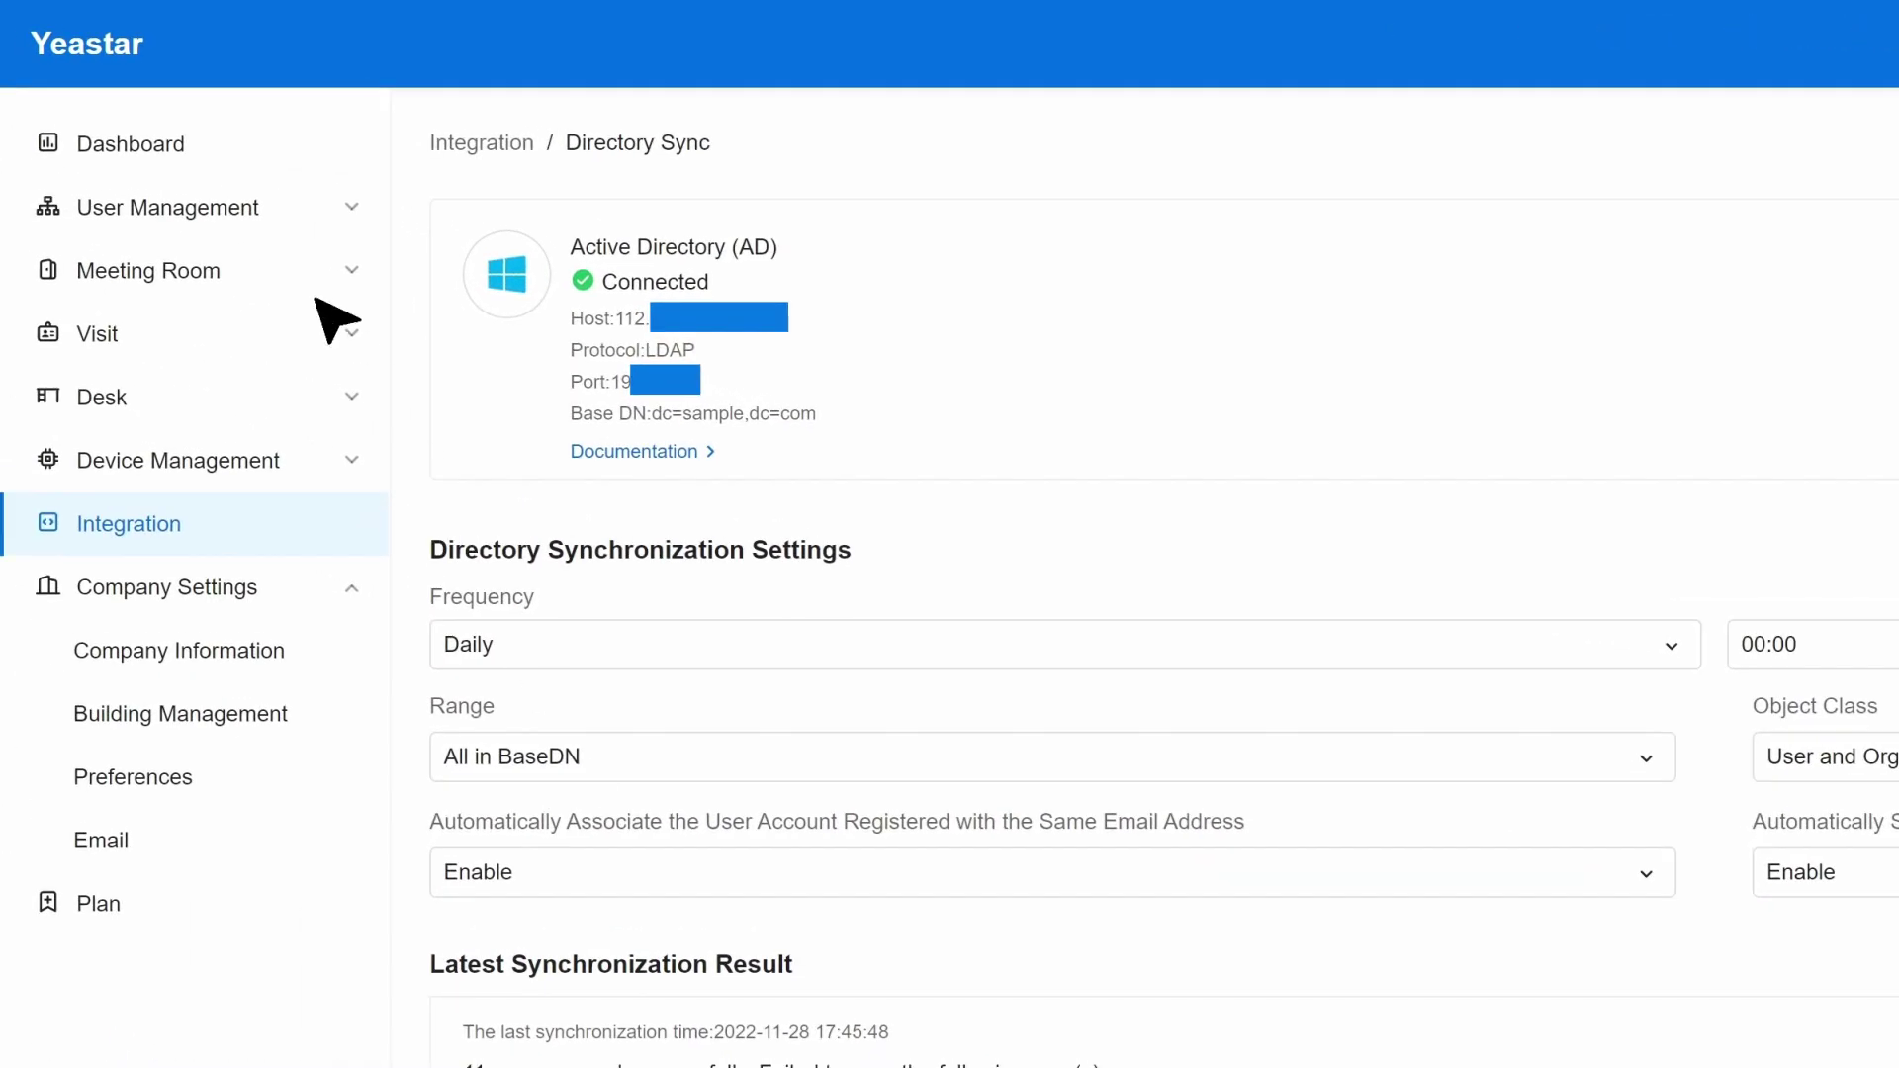
left_click(301, 223)
left_click(269, 272)
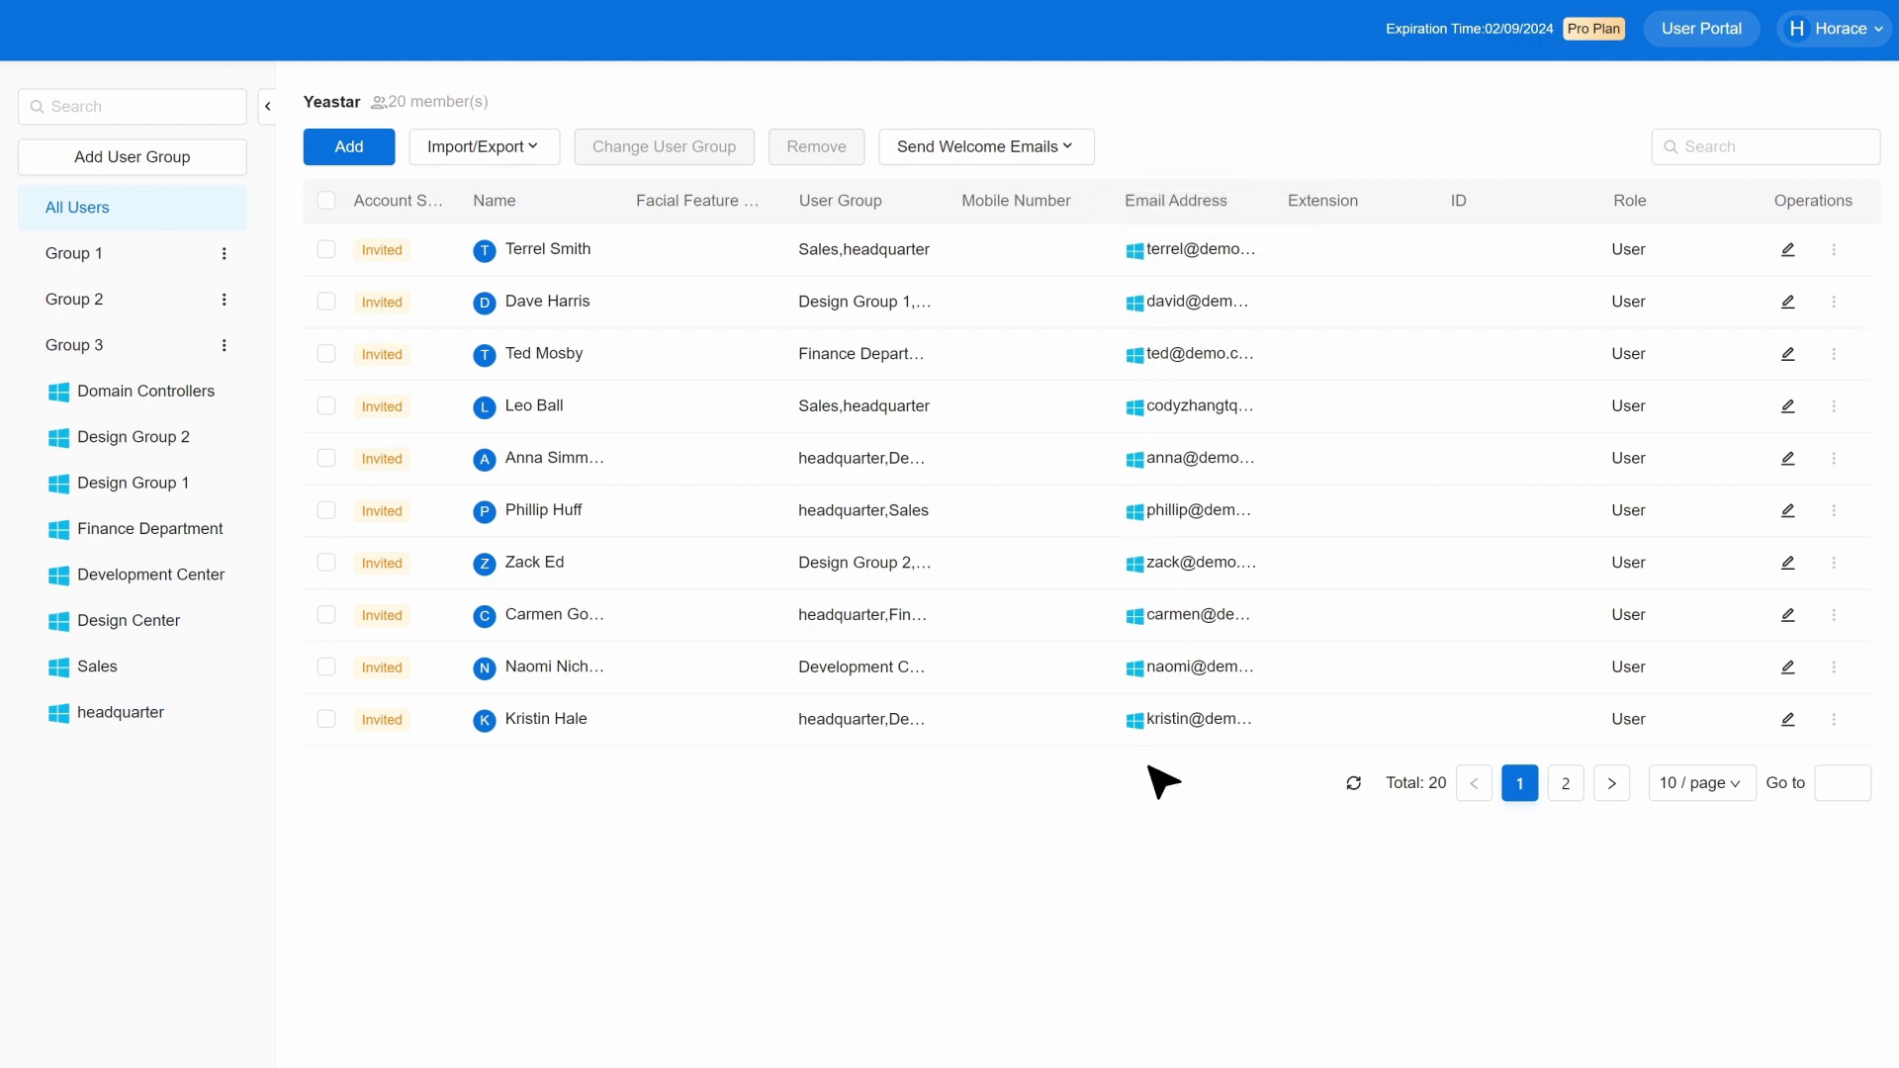
left_click(1788, 250)
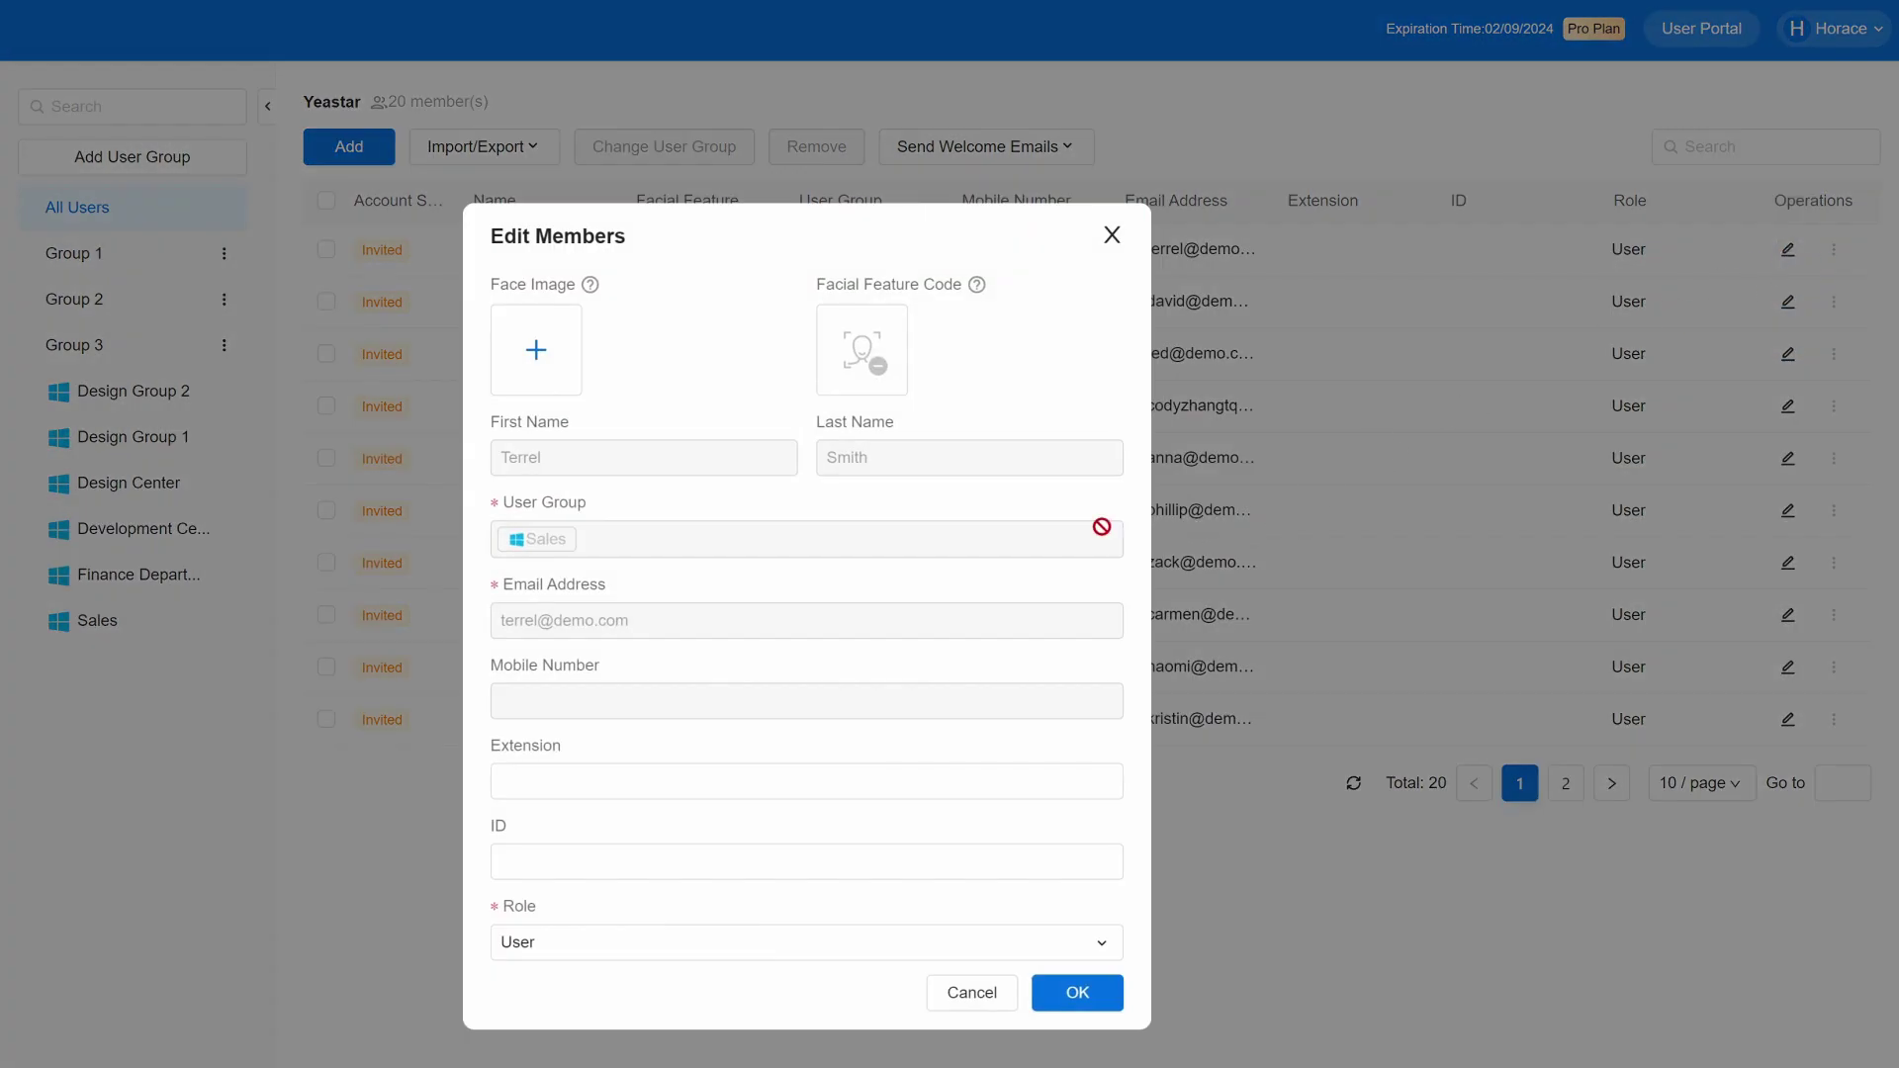